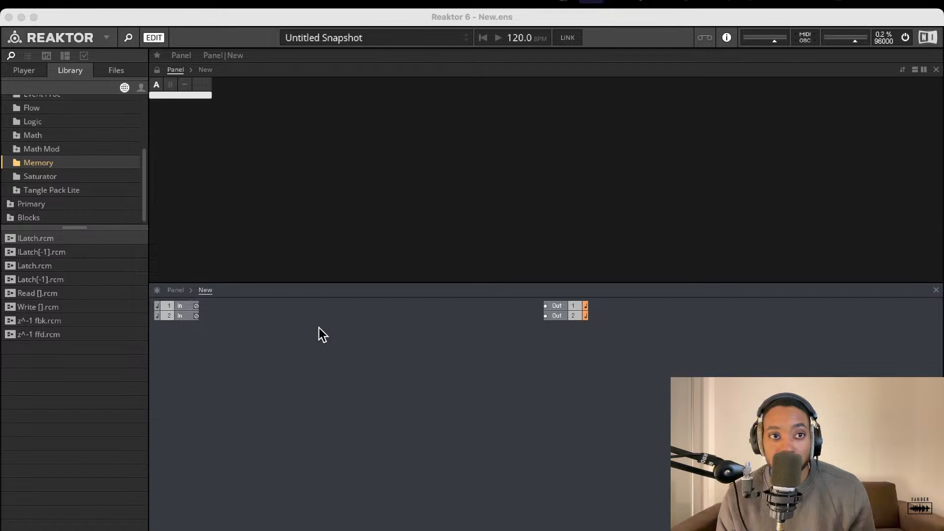
- Close the current ensemble and start a new one for building from the welcome screen
left_click(9, 17)
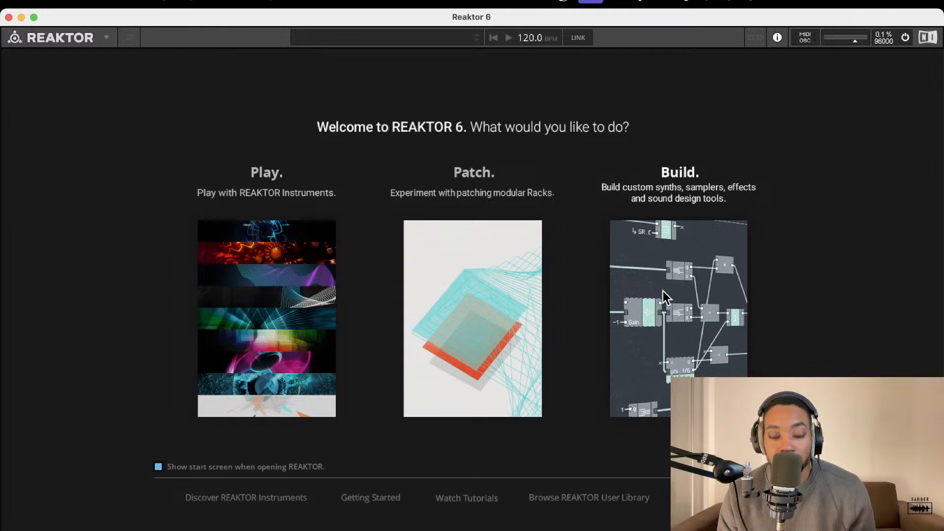
left_click(693, 274)
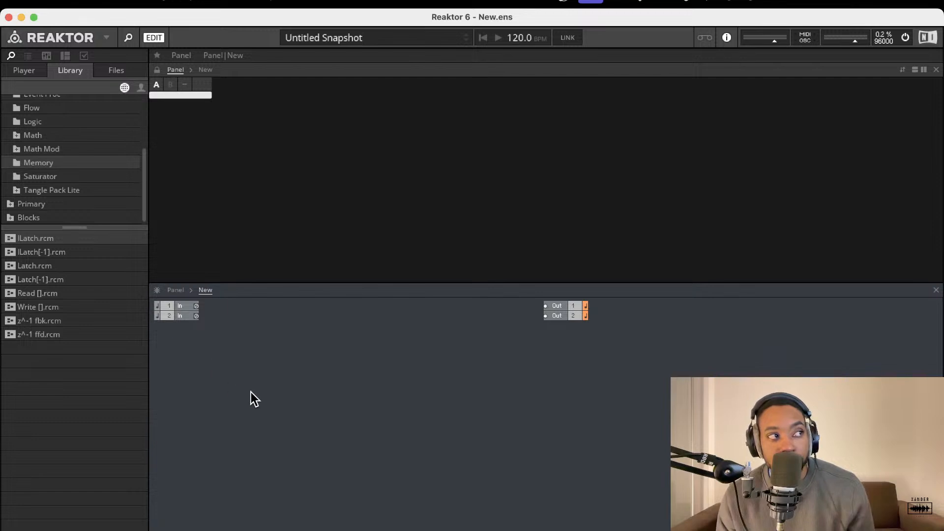
scroll(54, 129, "up", 4)
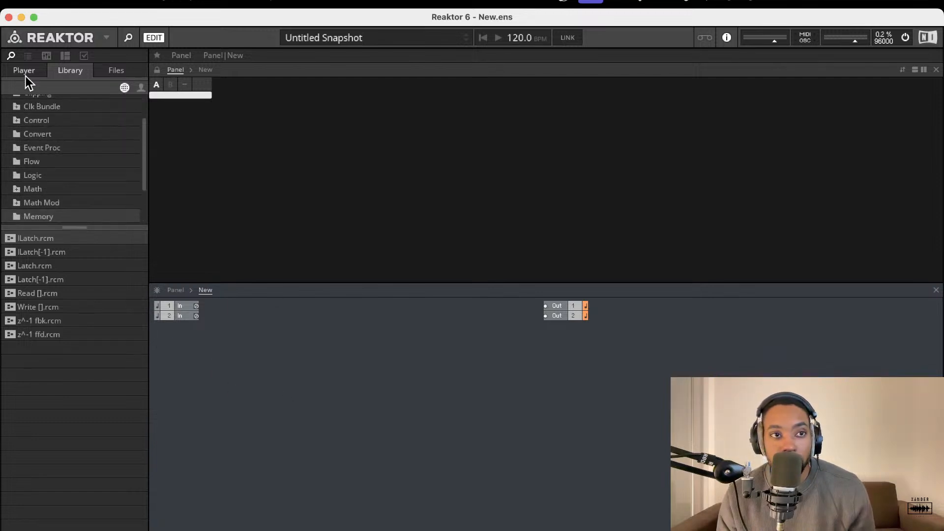
- Find the Util blocks under Blocks Base in the Player content and add a Util Note In block beside the input terminals
left_click(25, 73)
scroll(66, 133, "up", 4)
scroll(69, 150, "up", 1)
left_click(43, 142)
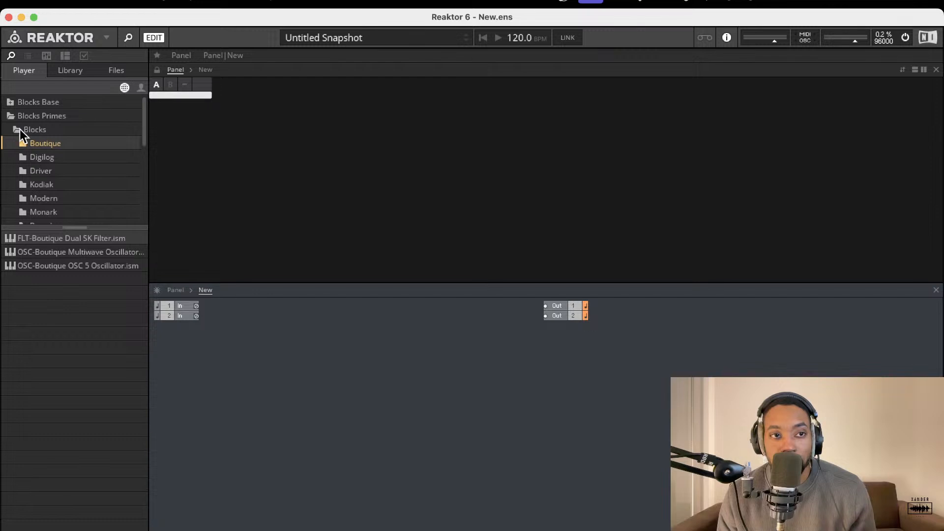
left_click(10, 102)
left_click(15, 115)
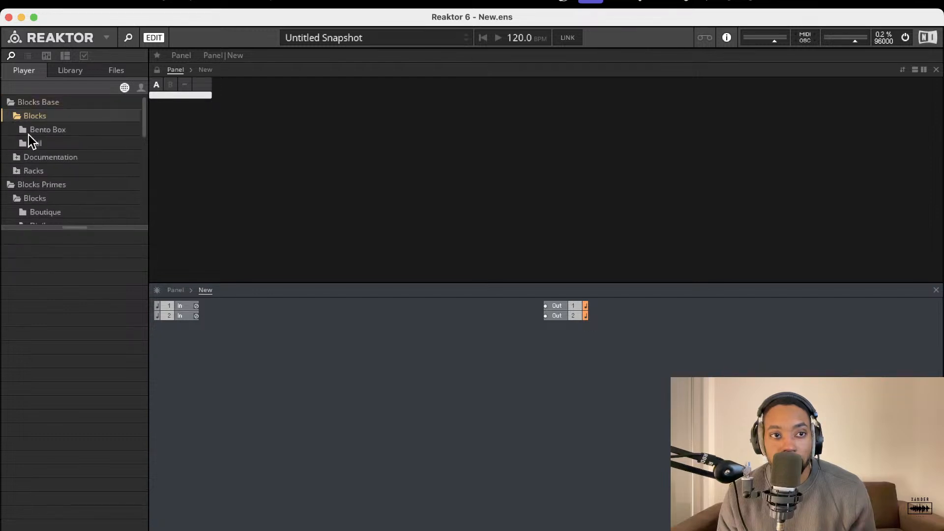
left_click(47, 129)
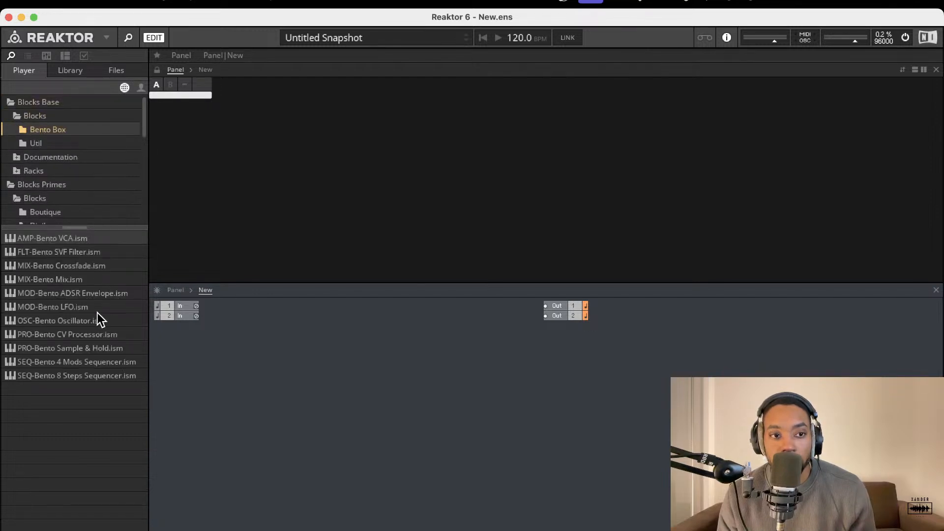
left_click(36, 143)
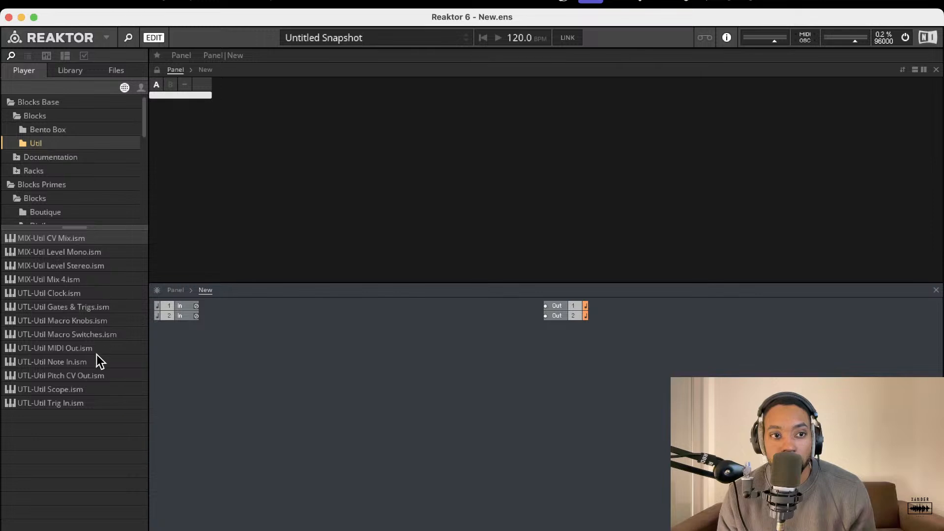
left_click_drag(60, 362, 232, 323)
left_click(256, 415)
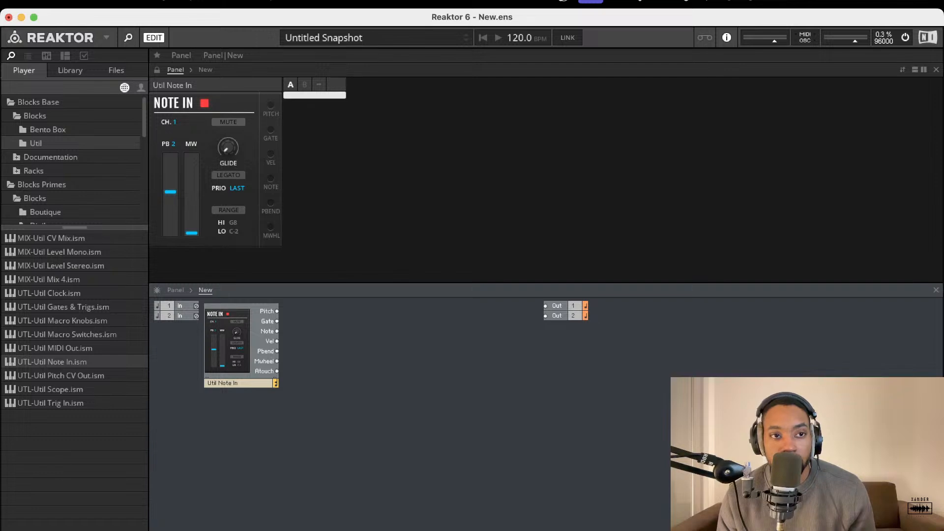
- Add a Bento Box oscillator block beside the Note In block in the structure
left_click(55, 133)
left_click(57, 146)
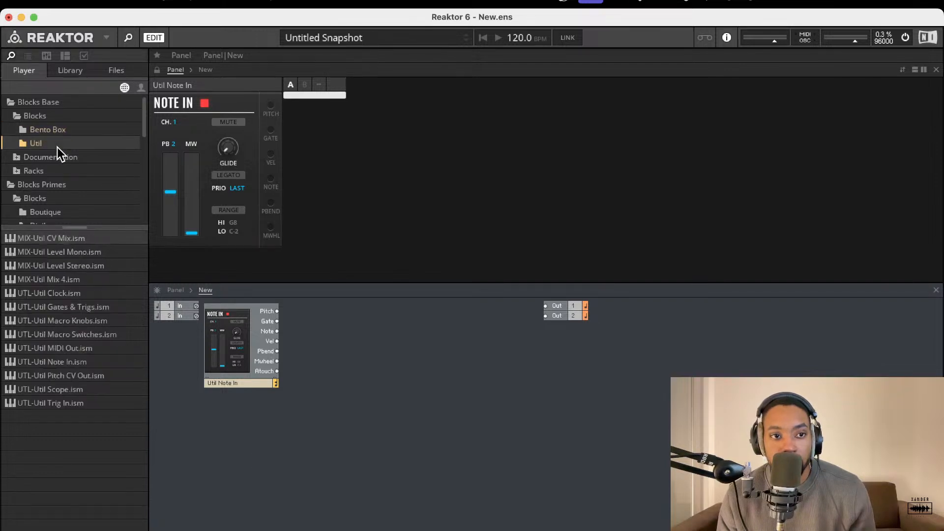
left_click(53, 132)
left_click_drag(78, 320, 324, 332)
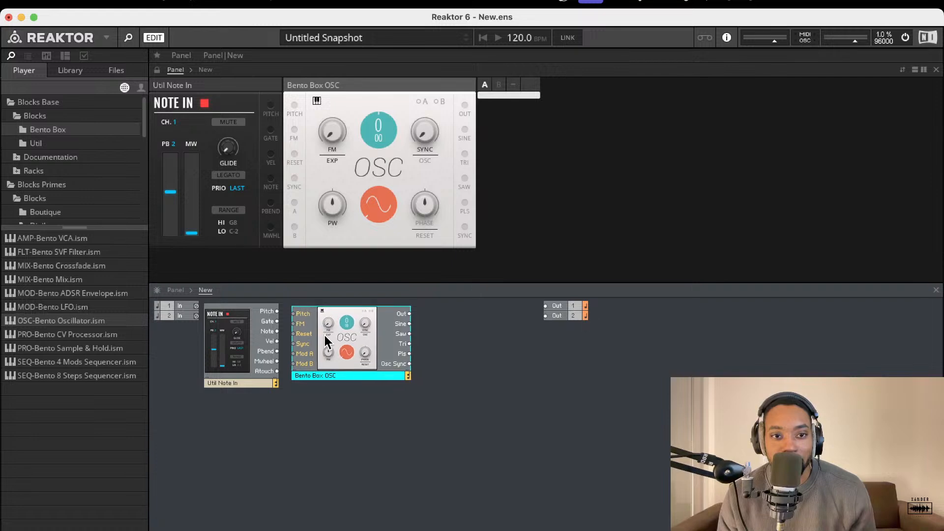
left_click(234, 411)
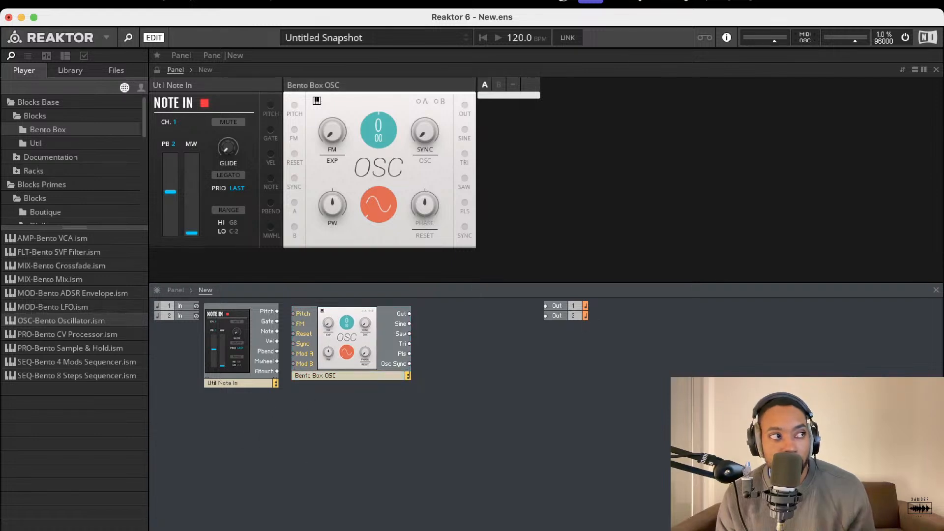
- Add a Bento Box SVF filter block after the oscillator in the structure
left_click(56, 147)
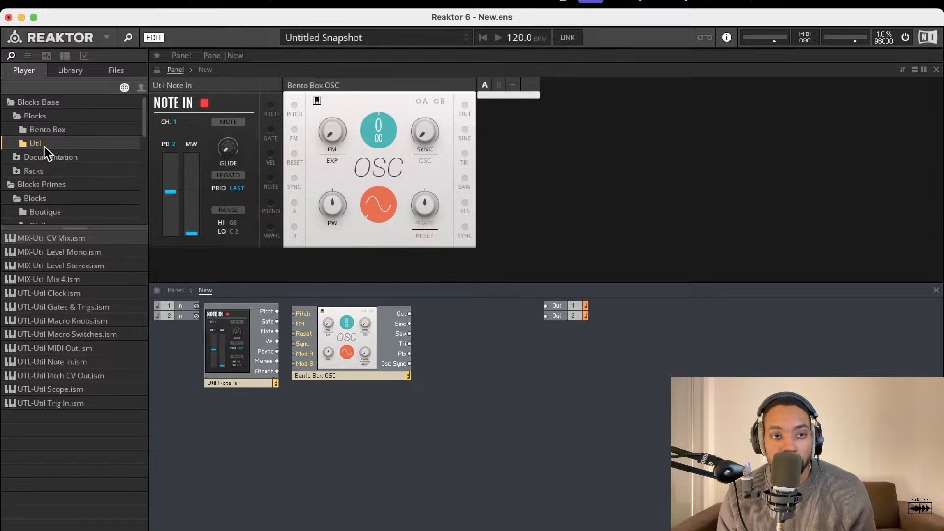
left_click(51, 133)
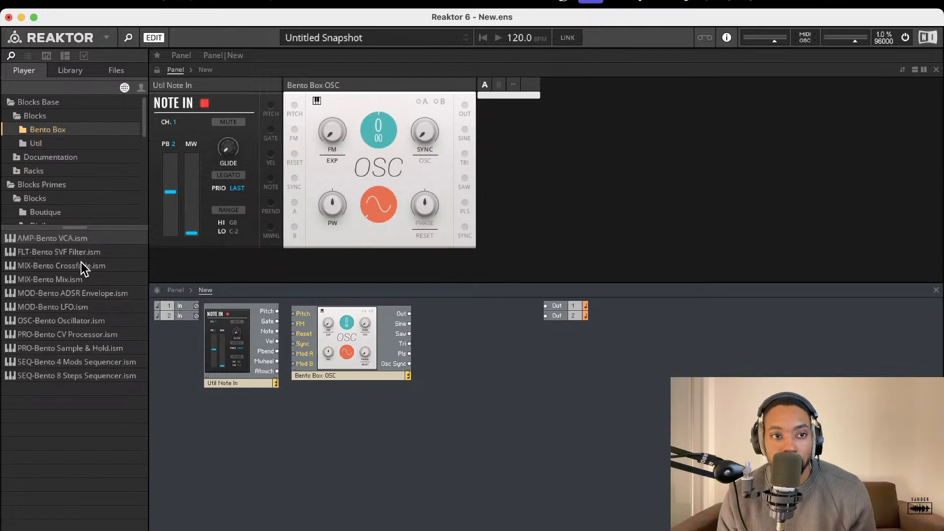
left_click_drag(66, 255, 483, 343)
left_click(404, 463)
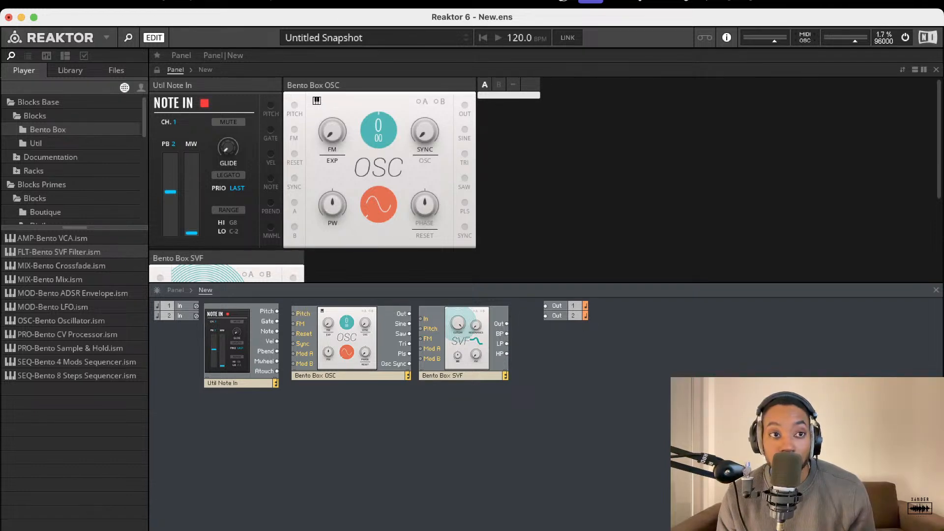
- Add a Bento LFO below Note In and a Bento VCA after the filter, spacing the VCA and SVF blocks apart
left_click_drag(70, 300, 232, 420)
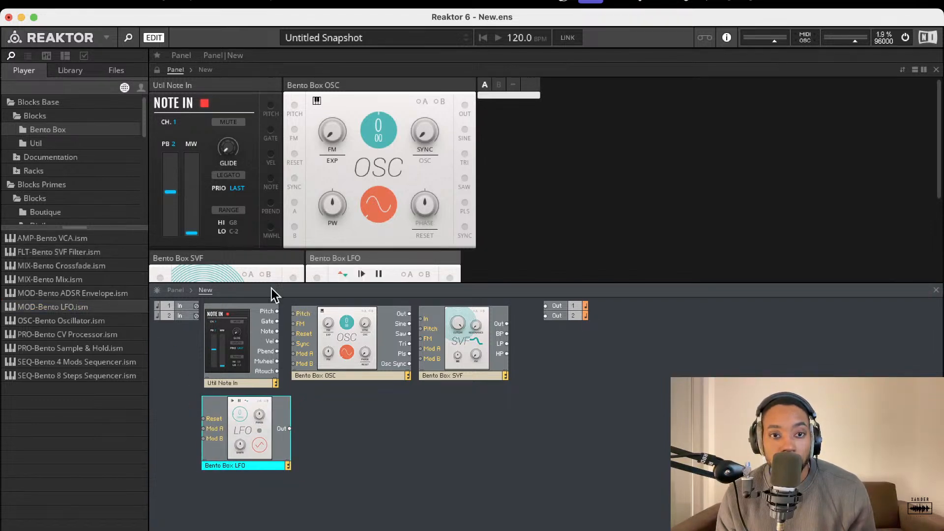
left_click(61, 146)
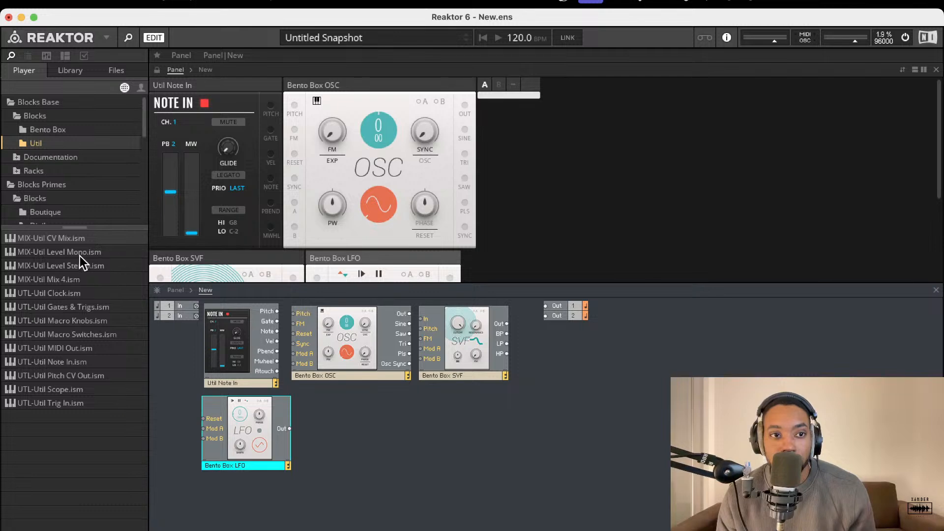
left_click(49, 130)
left_click_drag(54, 238, 538, 349)
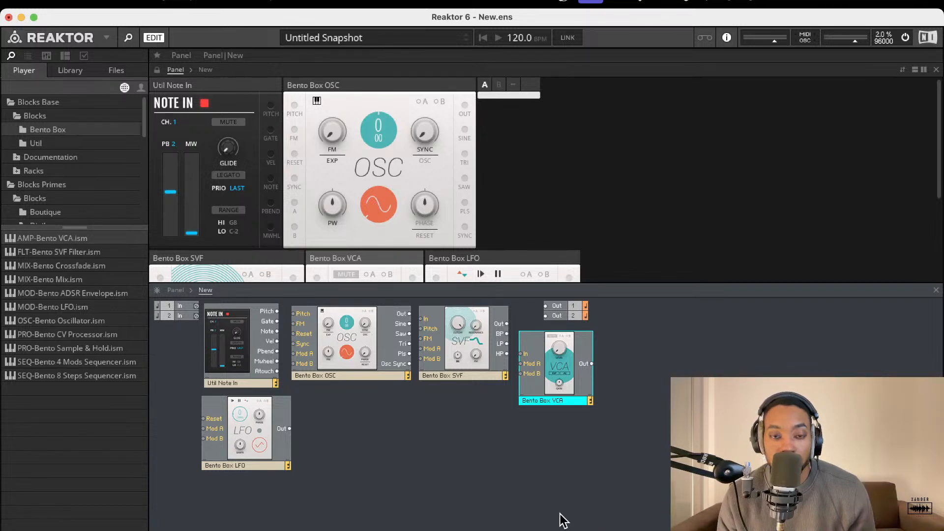
left_click_drag(558, 374, 581, 408)
left_click_drag(461, 355, 479, 388)
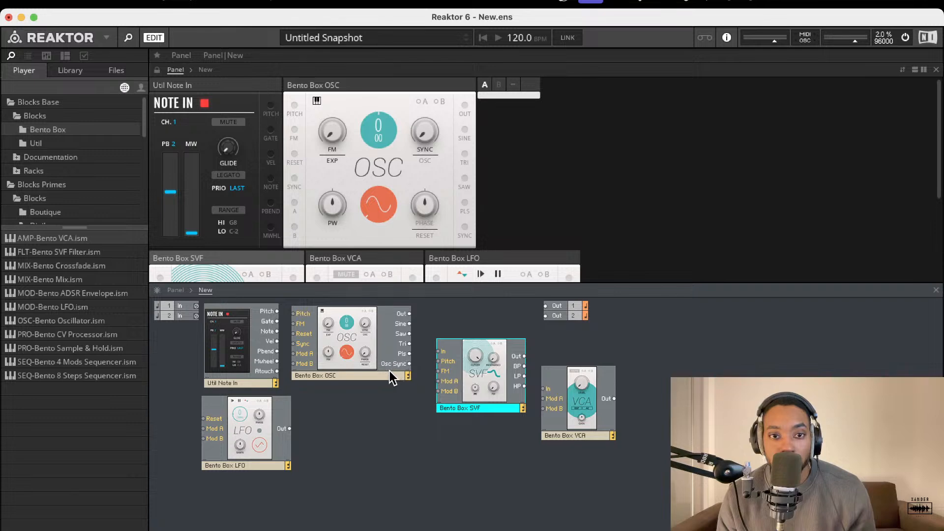
- Wire Note In's Pitch through the oscillator, SVF and VCA to both outputs, removing the stray cable into the oscillator's FM input
left_click_drag(319, 327, 278, 311)
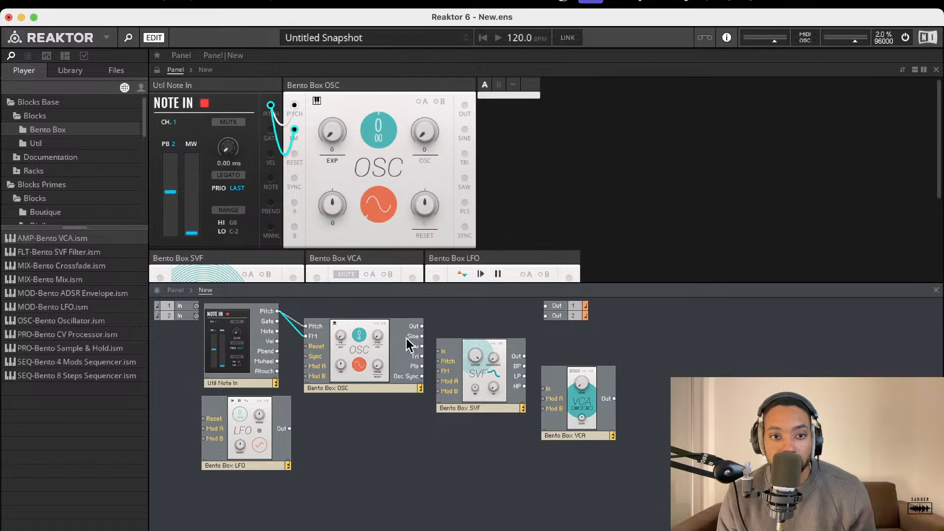
left_click_drag(422, 327, 438, 351)
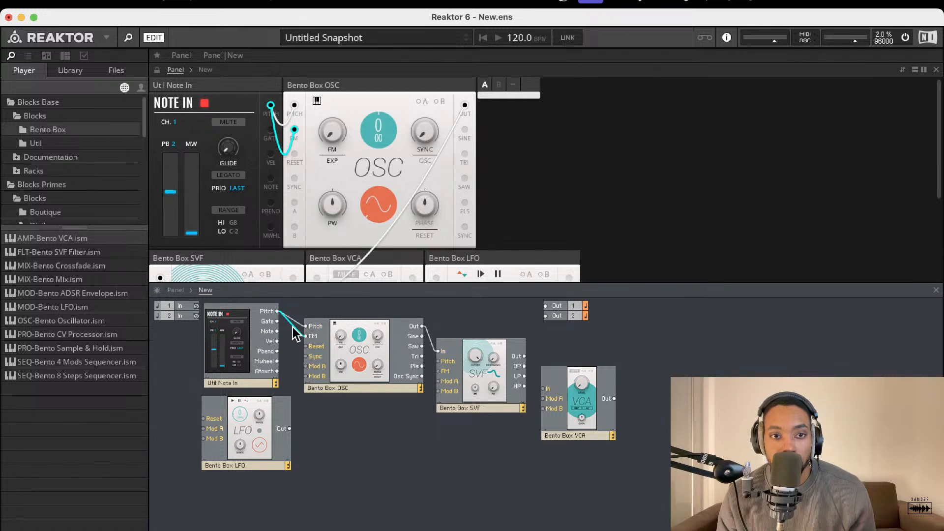
key("Delete")
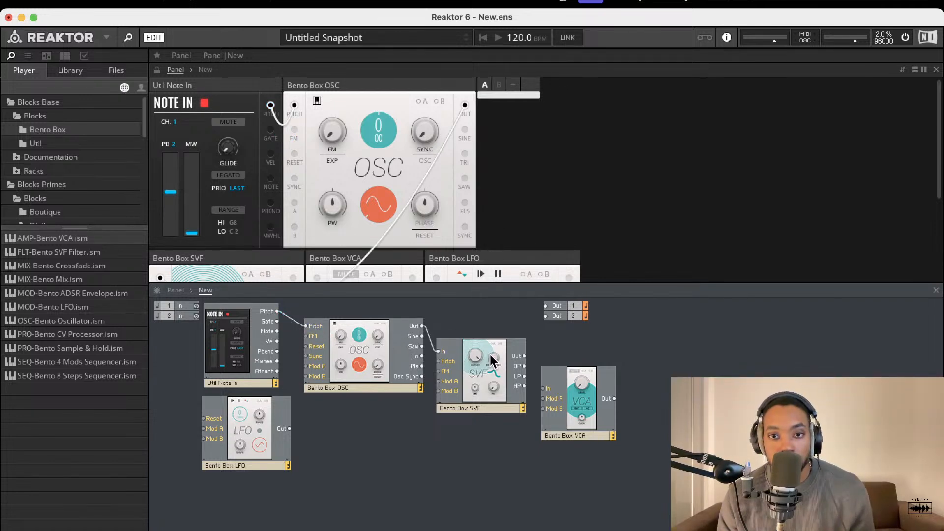
left_click_drag(531, 356, 544, 389)
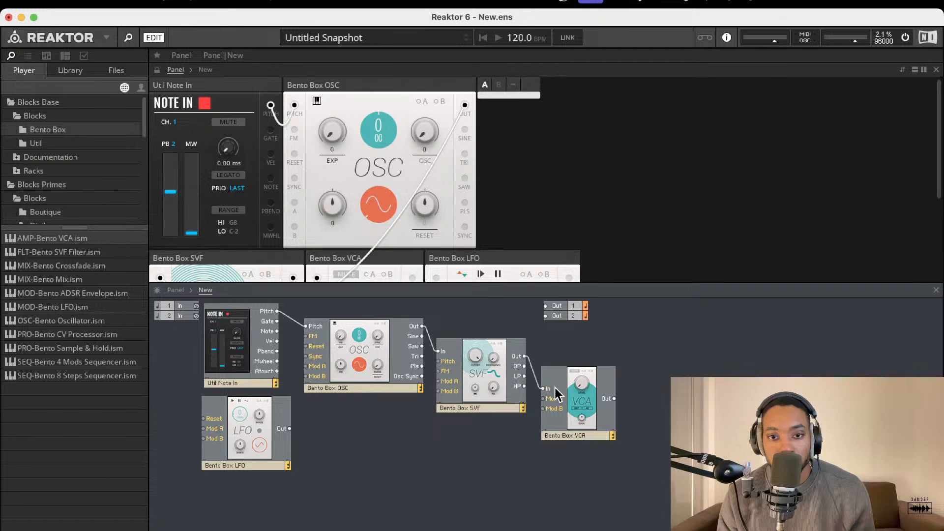
left_click_drag(615, 398, 545, 320)
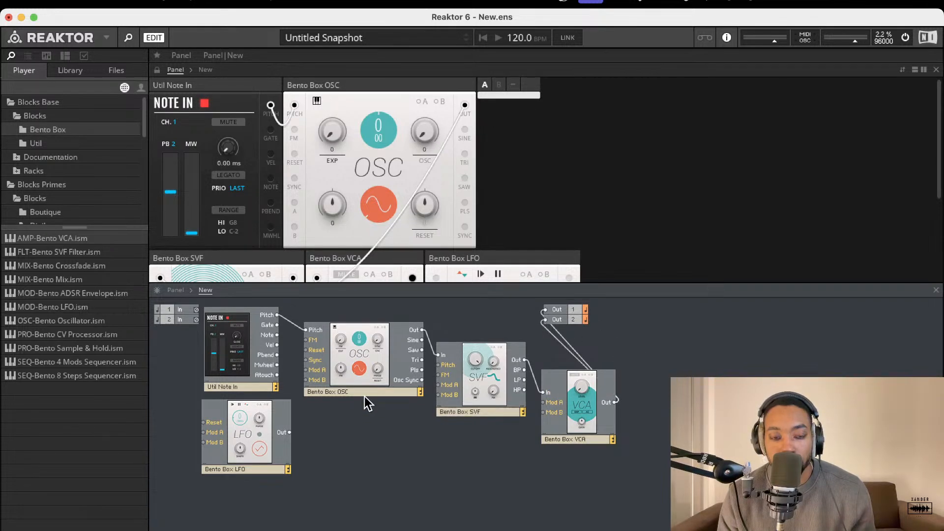
- Connect the LFO output to the oscillator's Mod A input and adjust the A modulation amount for the oscillator's pitch
left_click_drag(290, 433, 306, 370)
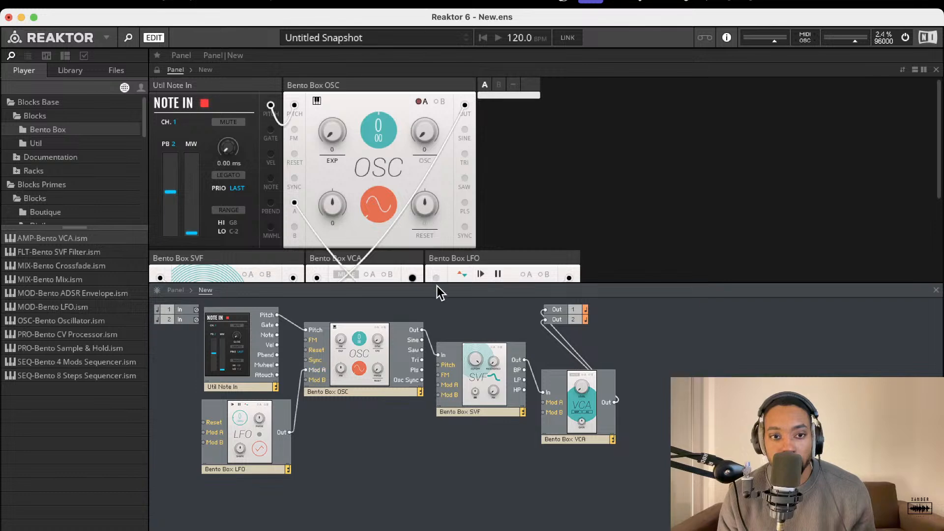
left_click(421, 102)
left_click_drag(404, 117, 405, 122)
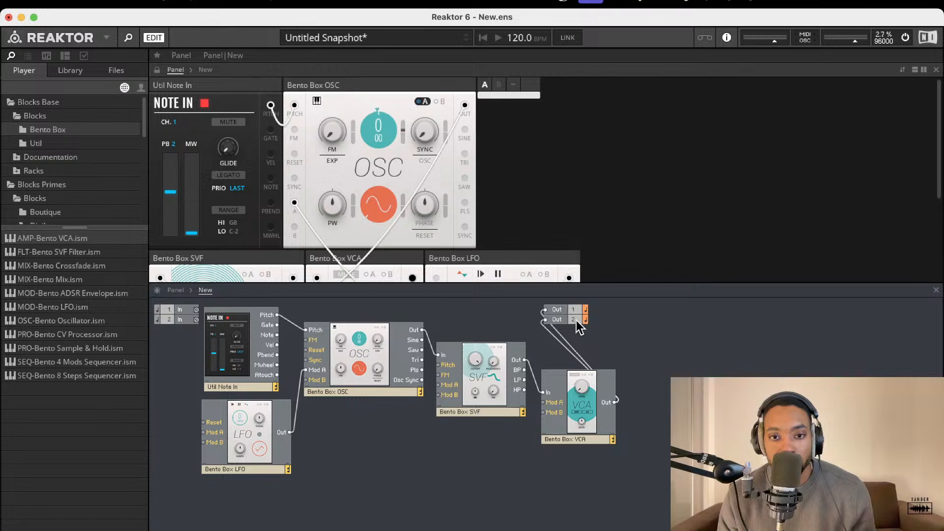
- Raise the VCA level to about 11.4 and change the oscillator's waveform from sine to triangle
scroll(476, 221, "down", 5)
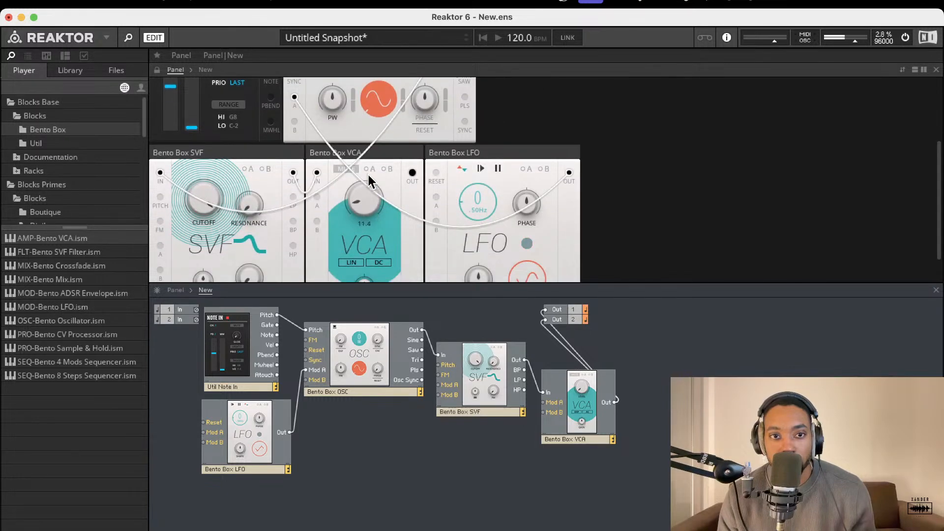
scroll(537, 191, "up", 5)
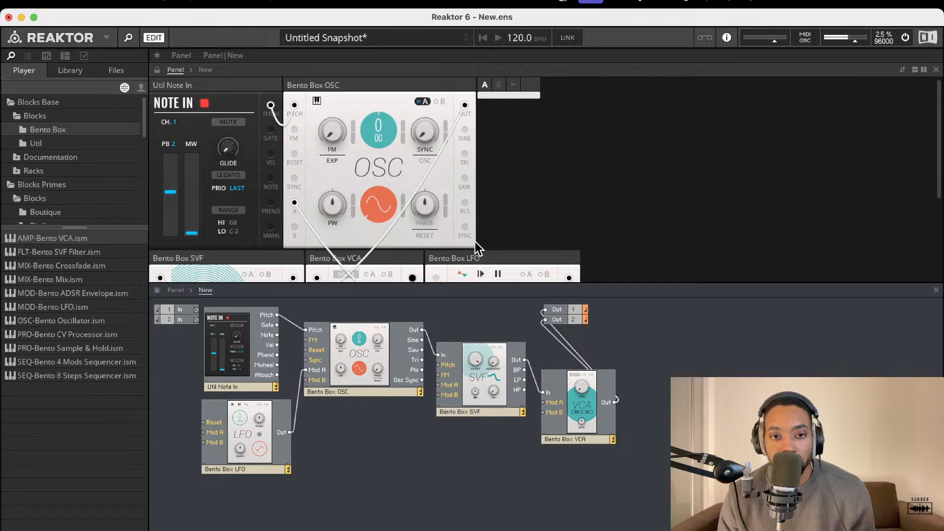
scroll(404, 202, "down", 1)
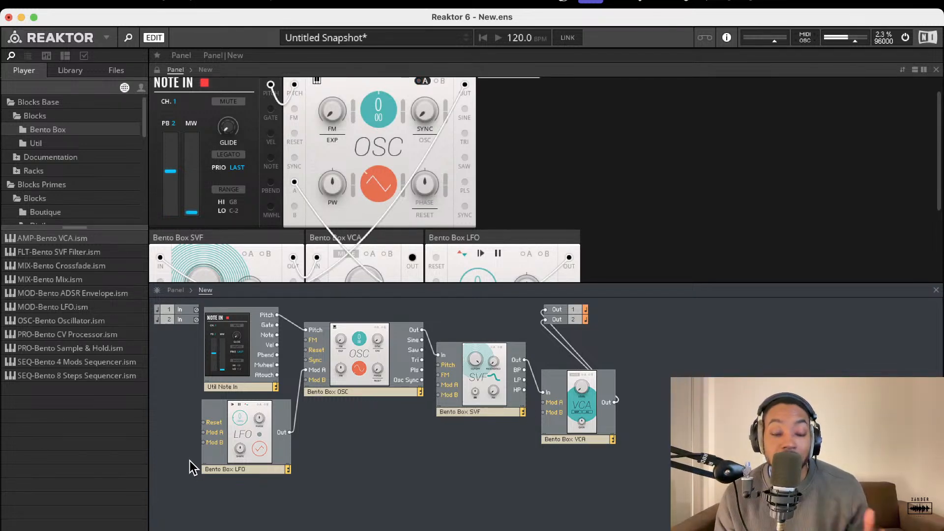
- Switch audio processing off and back on
left_click(906, 38)
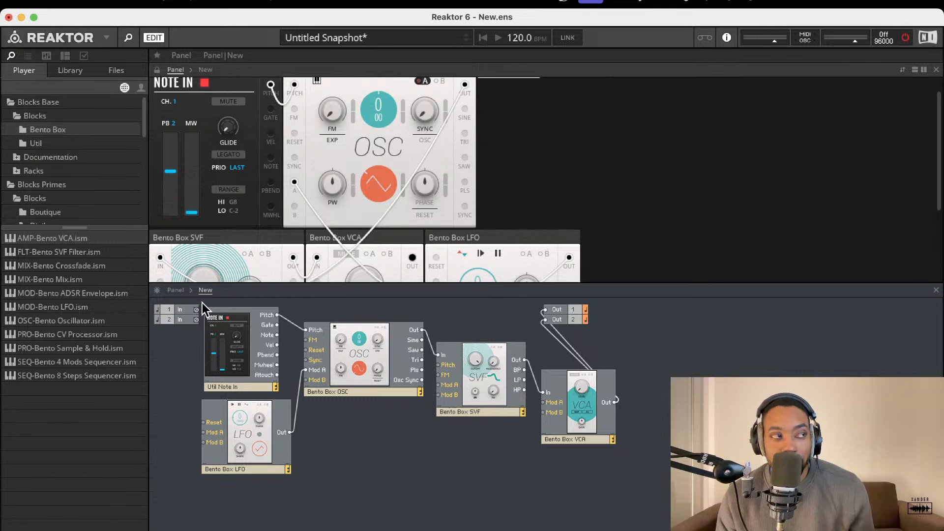
left_click(907, 38)
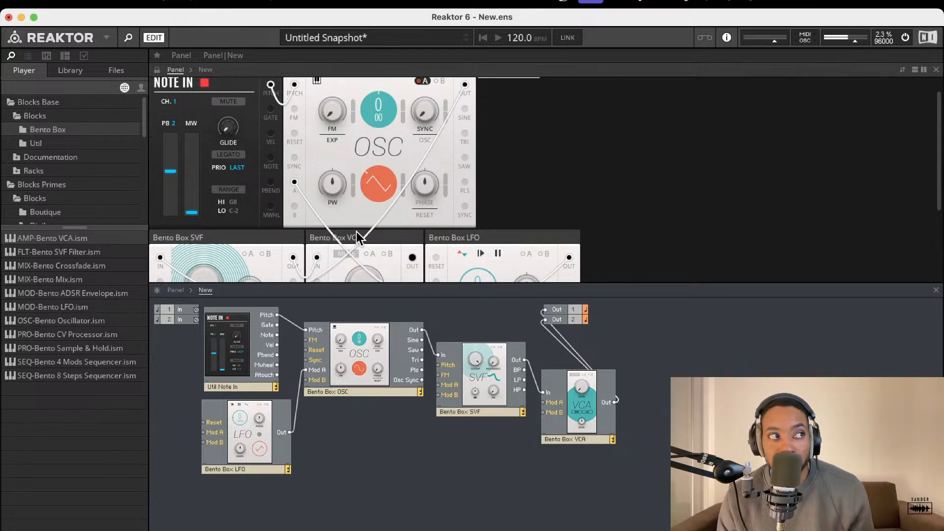
- Lower the SVF filter's cutoff to 2.15 kHz
scroll(359, 236, "down", 5)
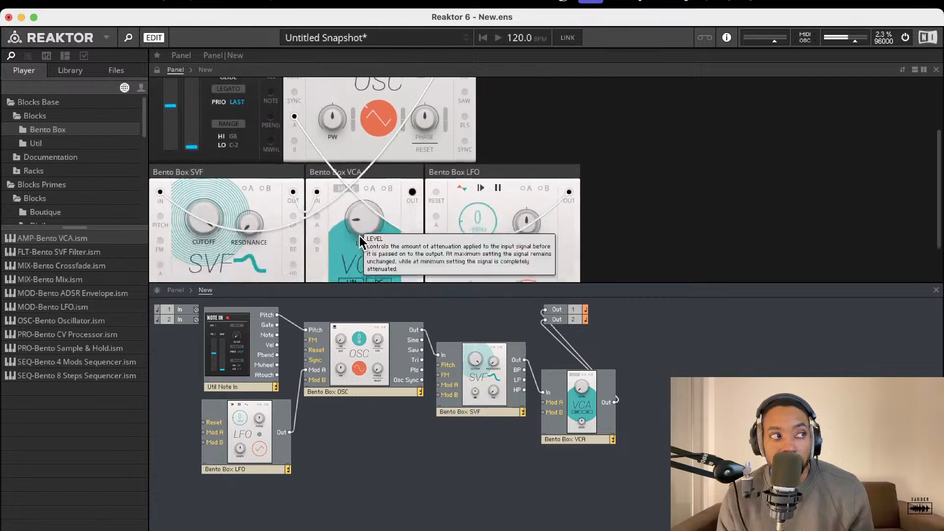
scroll(429, 259, "down", 3)
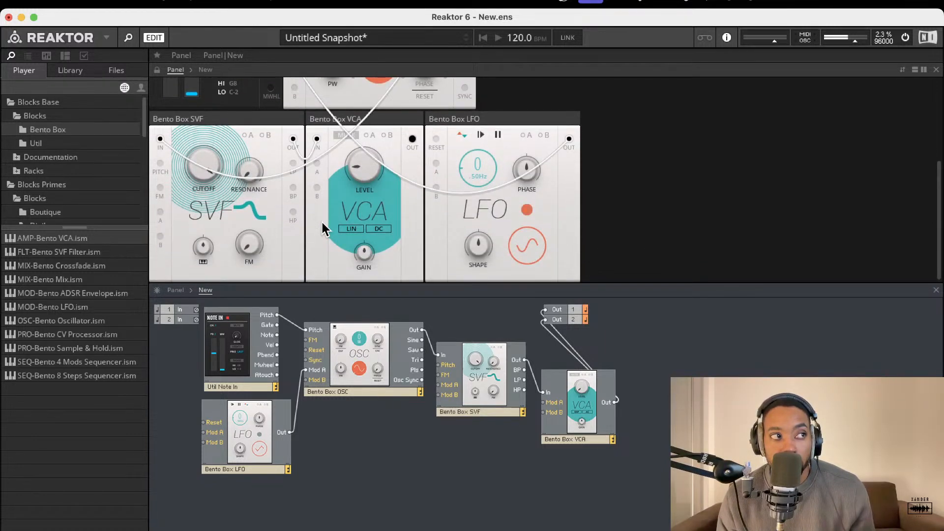
mouse_move(204, 162)
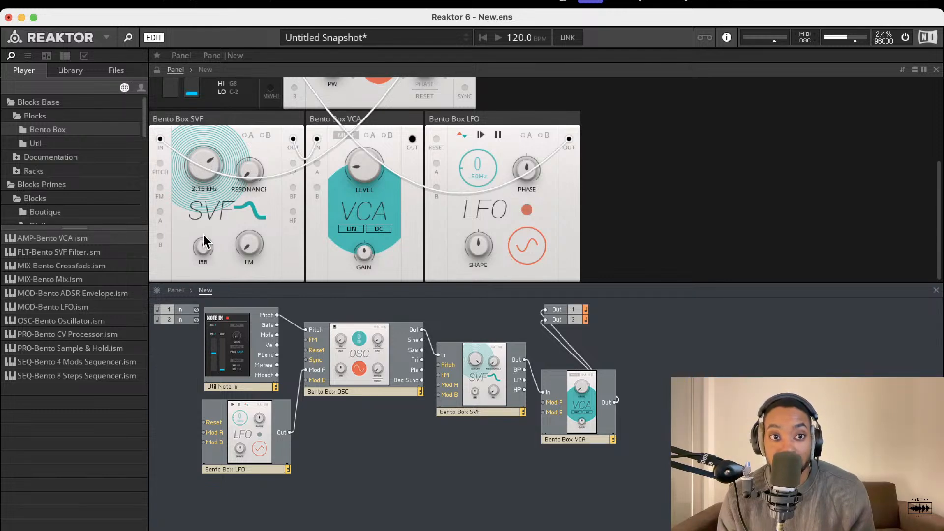
- Duplicate the LFO block, place the copy below the oscillator, and connect its output to the SVF's Mod A input
left_click(261, 435)
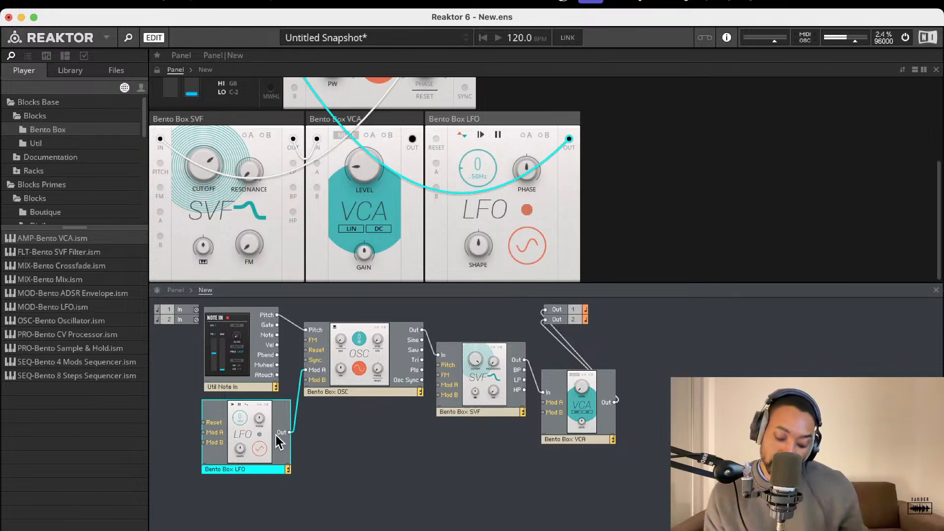
key("super+c")
key("super+v")
left_click_drag(278, 443, 446, 386)
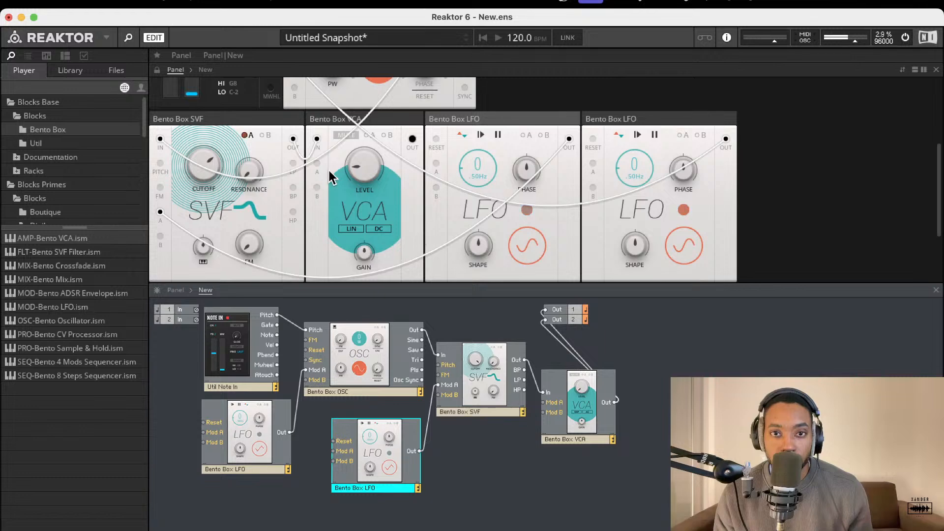
- Raise the VCA level to 52.3 and open the SVF filter's cutoff to 5.80 kHz
left_click_drag(363, 176, 304, 189)
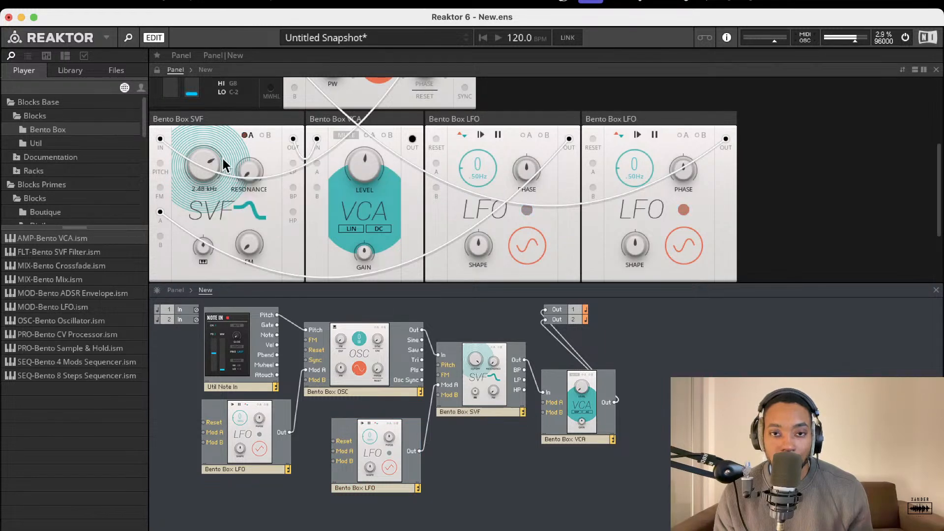
scroll(590, 147, "up", 2)
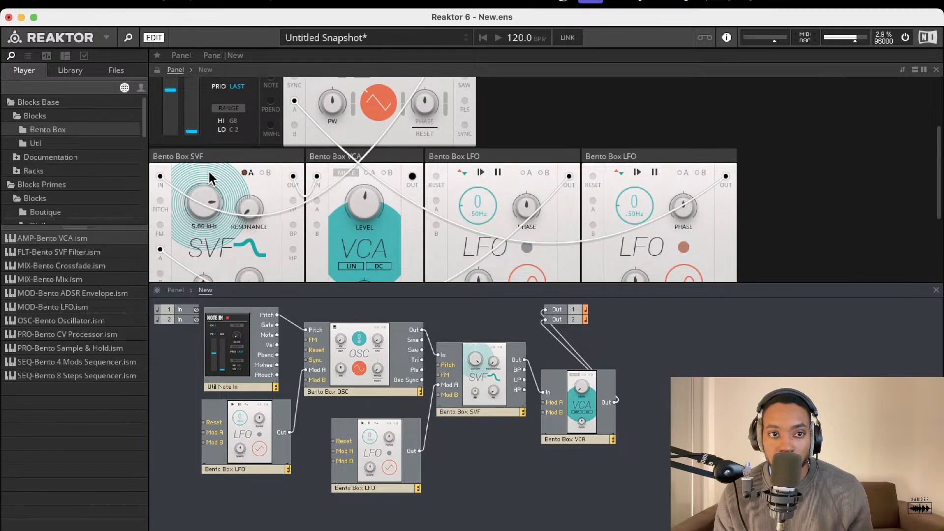
- Raise the oscillator's pitch setting to 21
scroll(210, 143, "up", 5)
left_click_drag(371, 137, 390, 67)
scroll(390, 157, "down", 5)
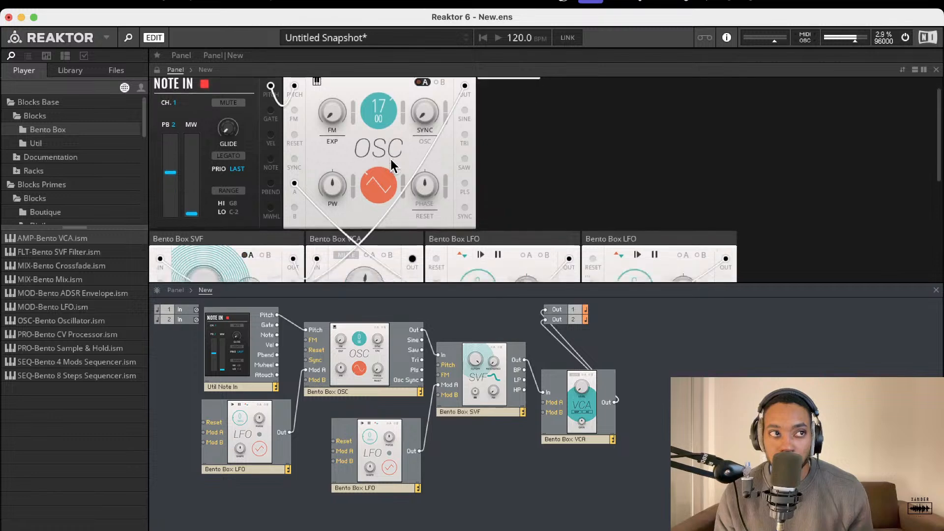
scroll(381, 119, "up", 3)
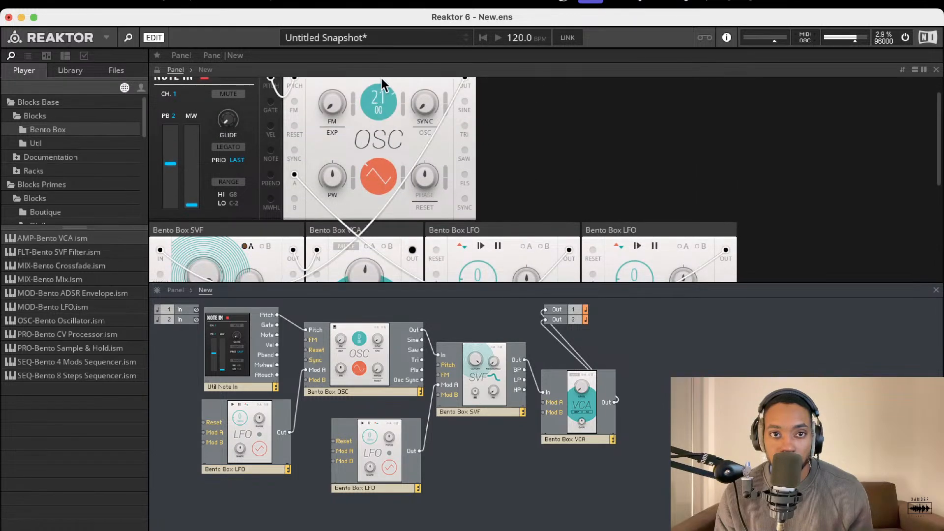
scroll(379, 180, "down", 6)
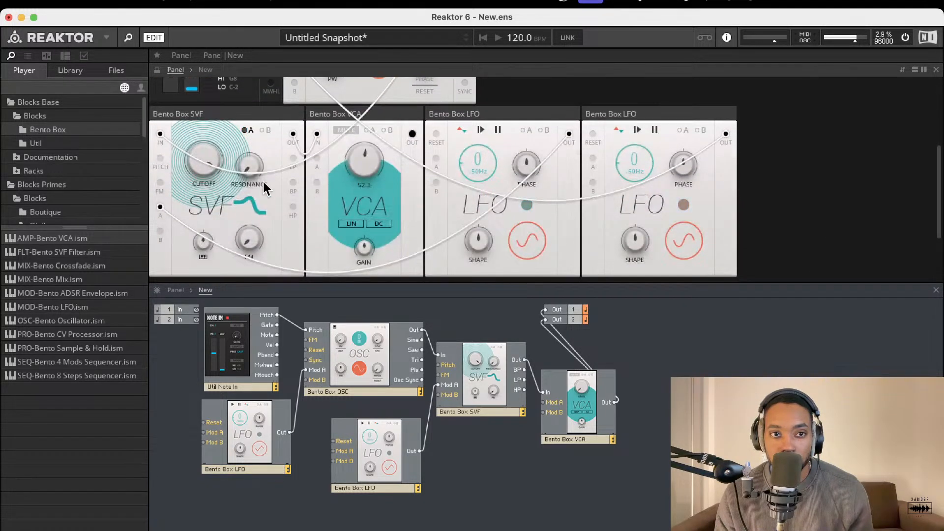
- Lower the SVF filter's cutoff and fine-tune the VCA level
left_click_drag(217, 170, 219, 241)
mouse_move(359, 174)
left_mouse_down()
mouse_move(356, 200)
mouse_move(369, 160)
left_mouse_up()
- Try a rate of 12.18 Hz on the LFO beside the VCA and return it to 0.50 Hz
left_click_drag(471, 157, 486, 105)
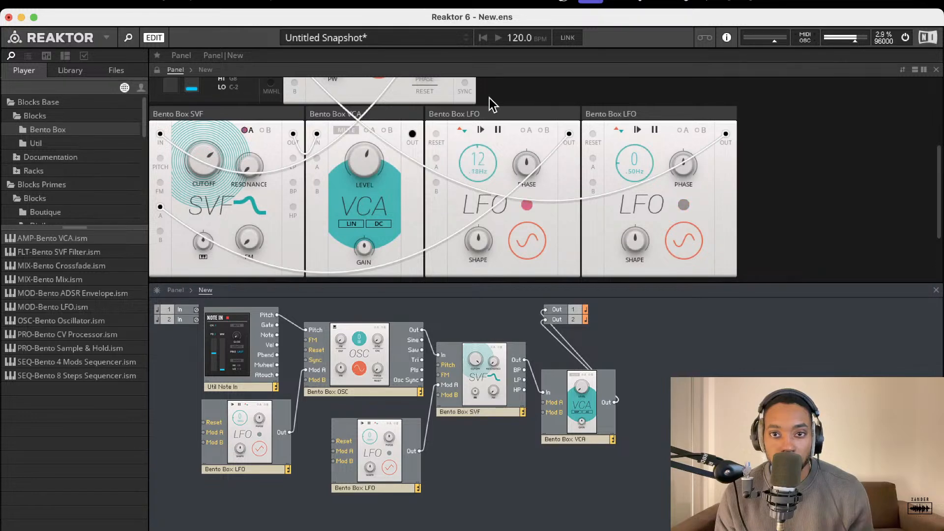
left_click_drag(483, 152, 538, 172)
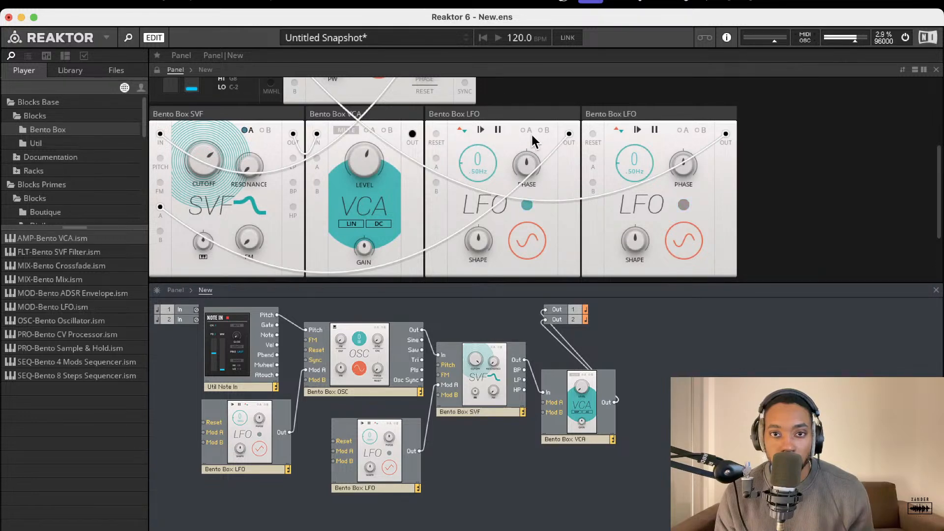
- Select modulation input A on the last LFO and raise its modulation amount for the rate
left_click(682, 130)
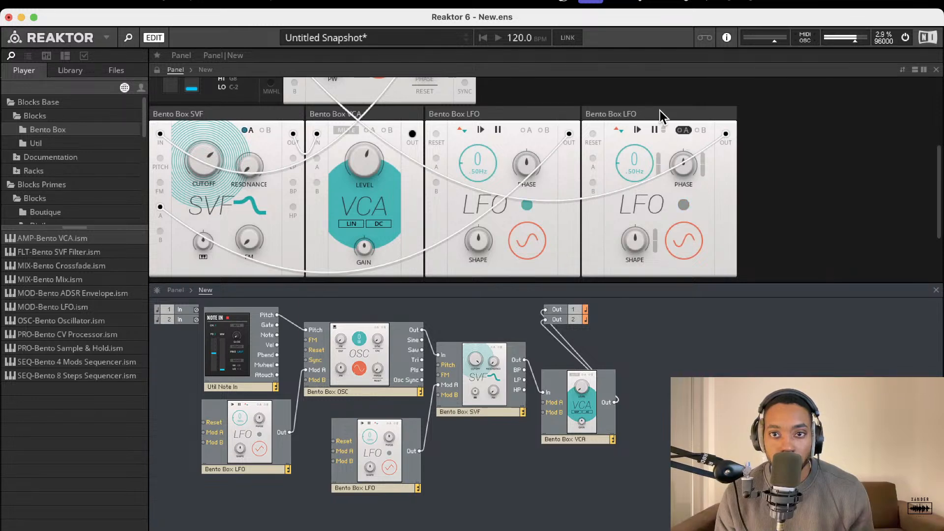
left_click_drag(659, 160, 664, 107)
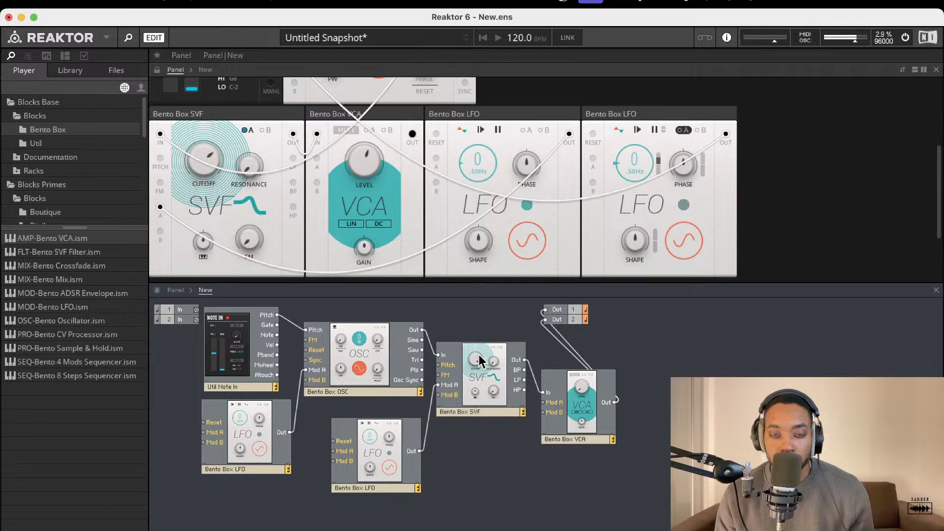
- Assign modulation input A to the SVF filter's cutoff and slightly raise the main output volume
left_click(250, 130)
left_click_drag(229, 160, 231, 126)
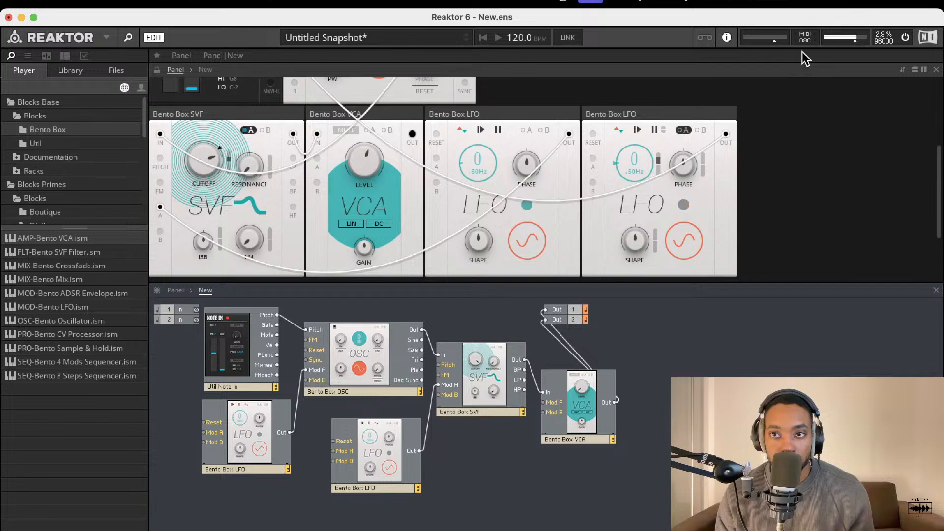
mouse_move(848, 42)
left_mouse_down()
mouse_move(866, 36)
mouse_move(854, 42)
left_mouse_up()
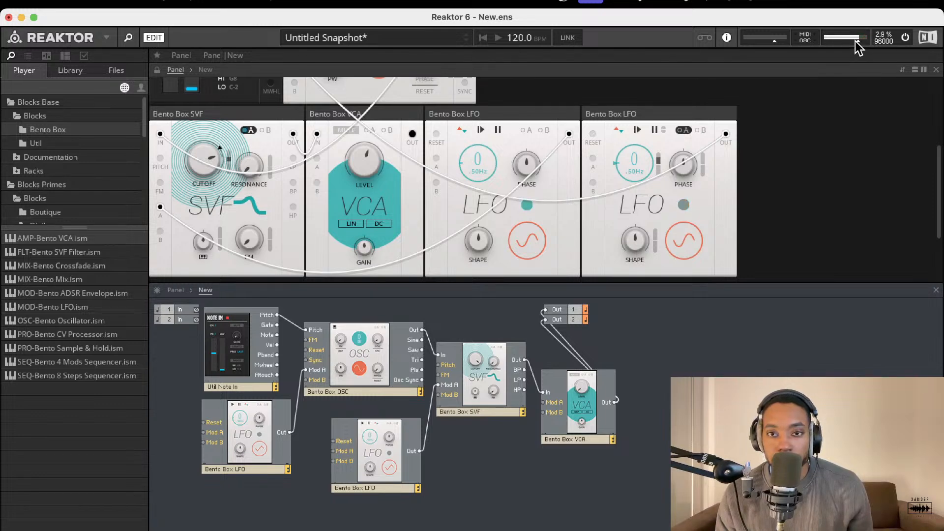
- Raise the oscillator's pitch setting to 30 and turn the VCA level up a little
scroll(657, 143, "up", 2)
scroll(650, 146, "up", 8)
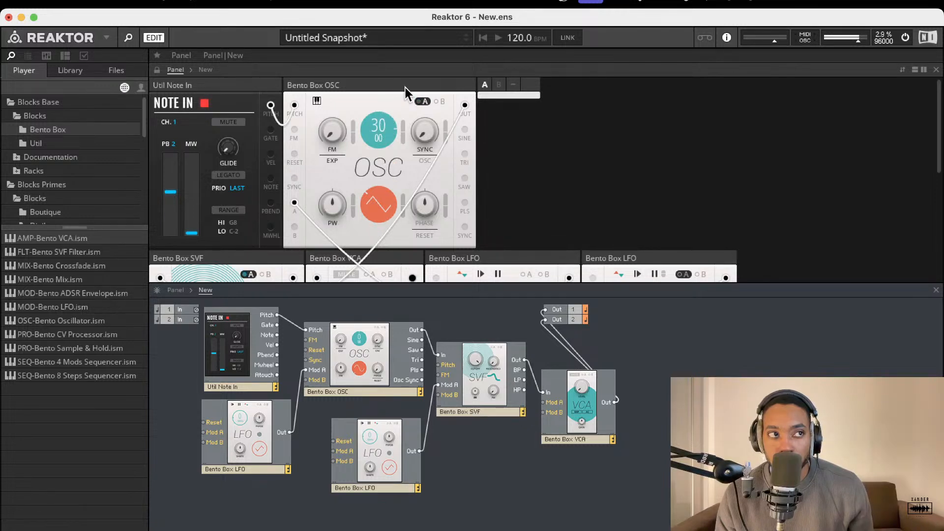
scroll(456, 160, "down", 5)
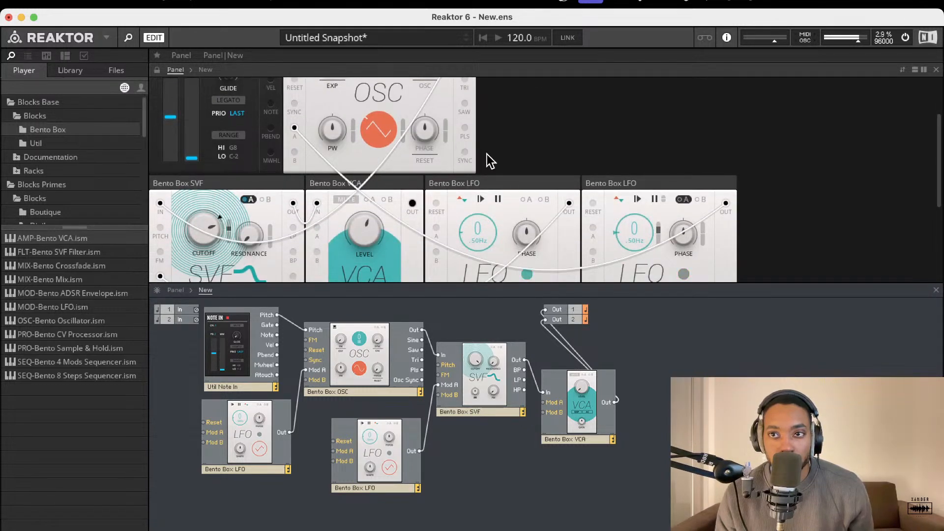
mouse_move(368, 235)
left_mouse_down()
mouse_move(373, 168)
mouse_move(382, 224)
left_mouse_up()
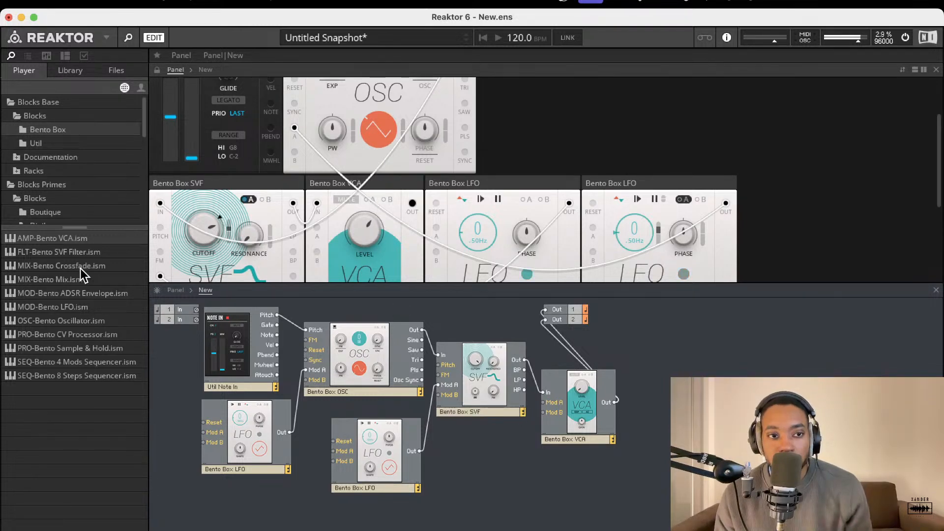
- Add a Bento ADSR Envelope block, wiring Note In's Gate to its Mod A and its Out to the VCA's Mod A
left_click_drag(86, 293, 420, 450)
left_click_drag(277, 325, 500, 493)
left_click_drag(579, 484, 543, 402)
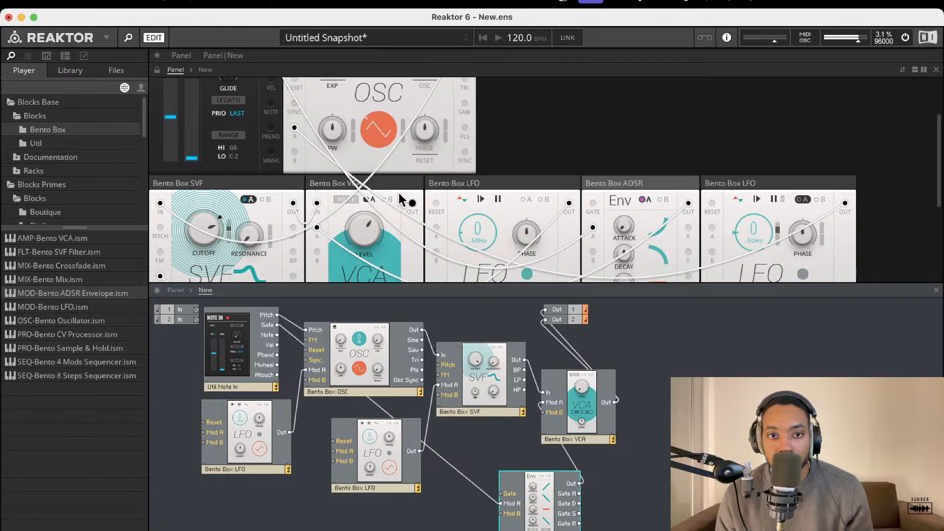
- Turn the VCA's level down to minimum and assign modulation input A to control that level
left_click(365, 215)
left_click_drag(362, 290, 437, 482)
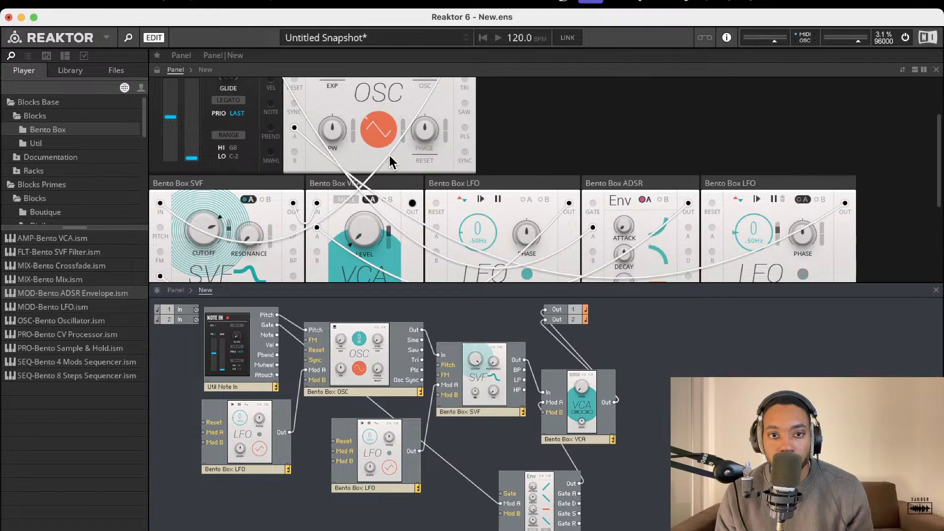
left_click(355, 199)
left_click(369, 199)
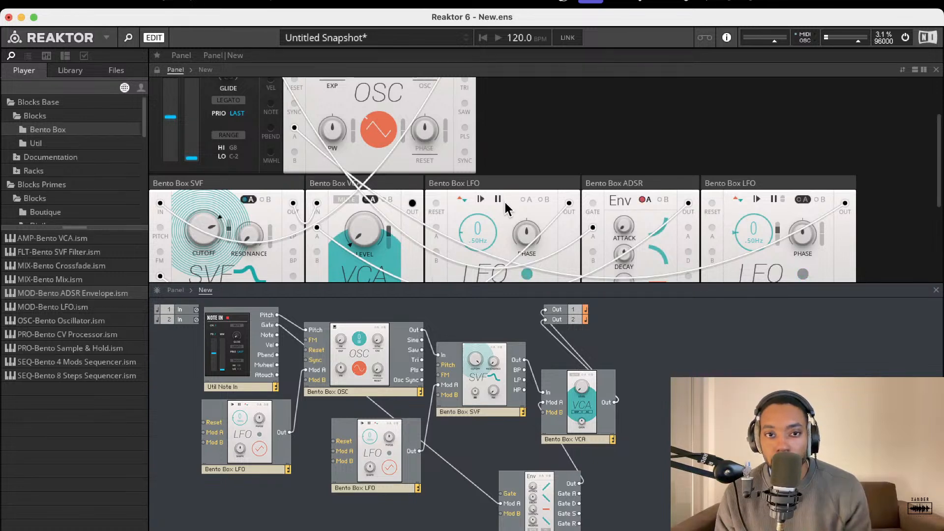
- Rearrange the panel so the ADSR sits between the SVF and VCA, and the filter's LFO between Note In and the oscillator
scroll(414, 227, "down", 4)
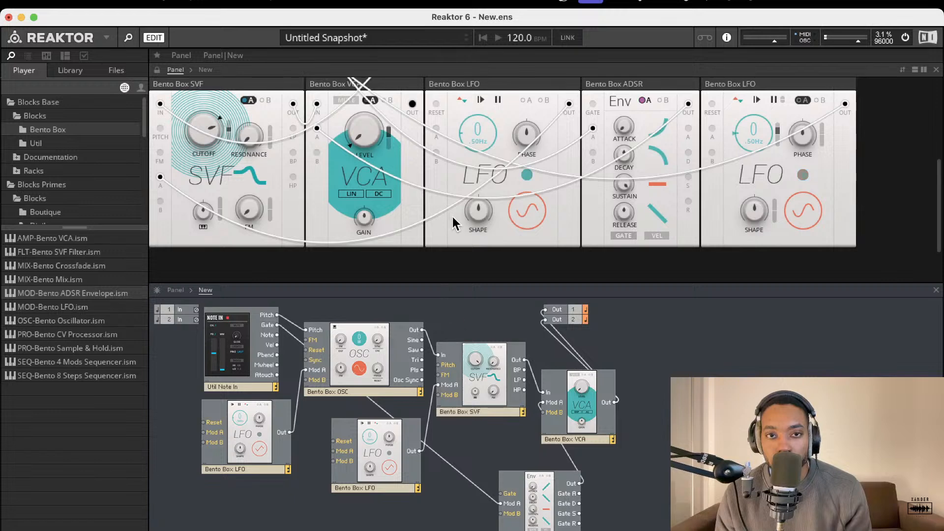
scroll(458, 192, "up", 4)
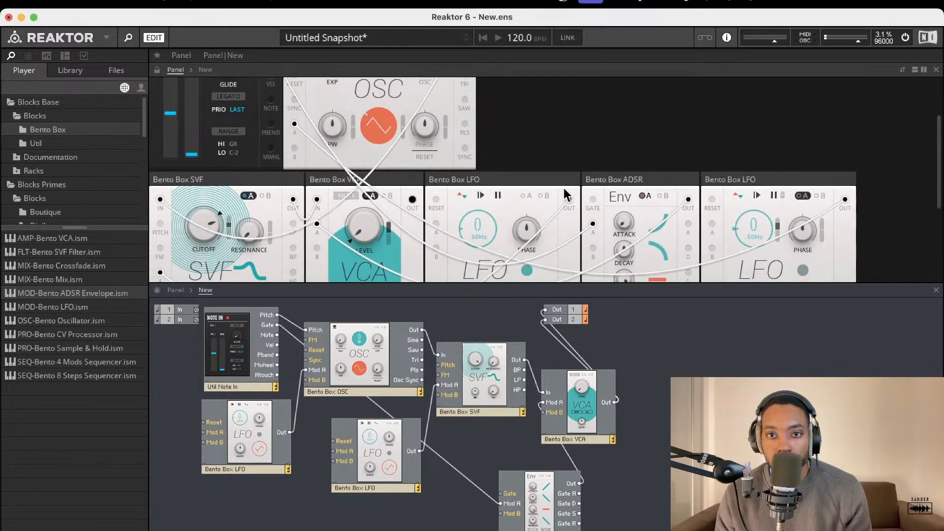
left_click_drag(624, 181, 348, 181)
left_click_drag(559, 179, 210, 92)
scroll(344, 154, "up", 3)
left_click_drag(357, 84, 269, 81)
scroll(472, 123, "down", 5)
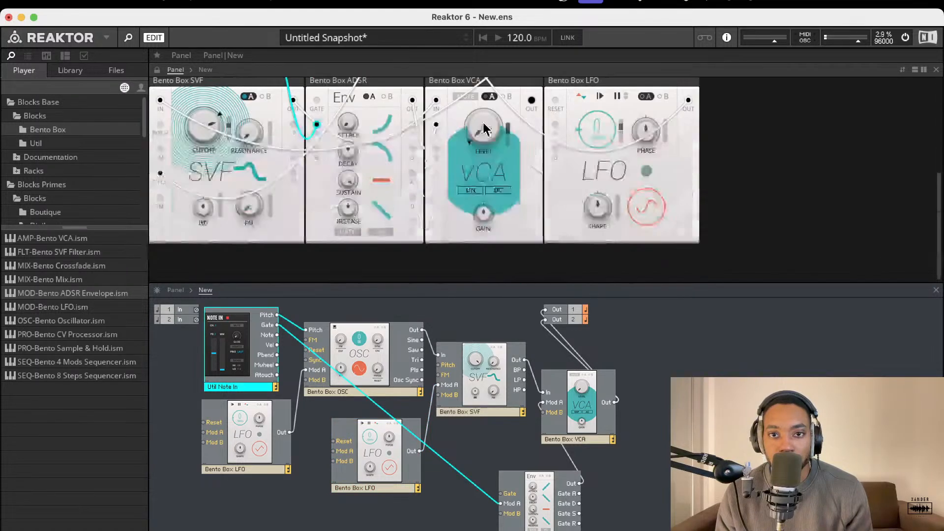
- Select each LFO block in turn to trace which module its cable modulates
scroll(517, 130, "up", 1)
left_click_drag(579, 141, 531, 134)
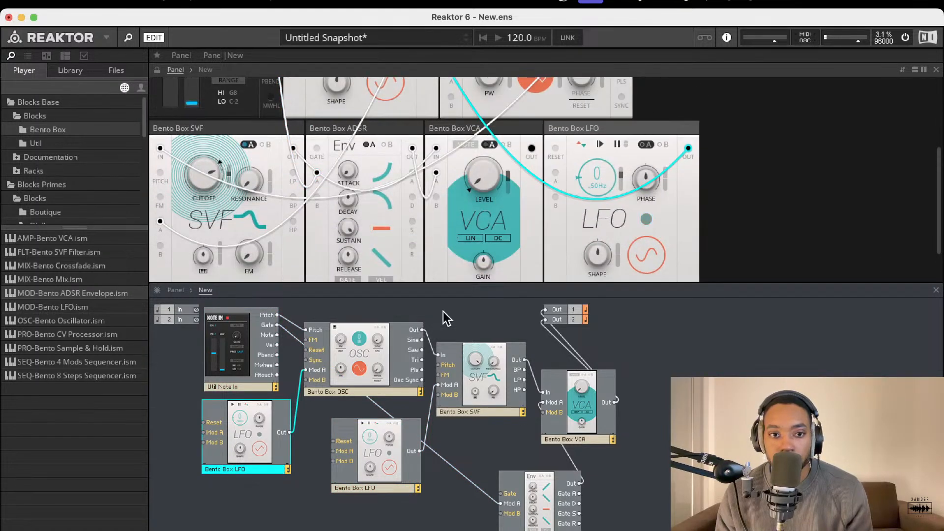
left_click_drag(385, 490, 385, 487)
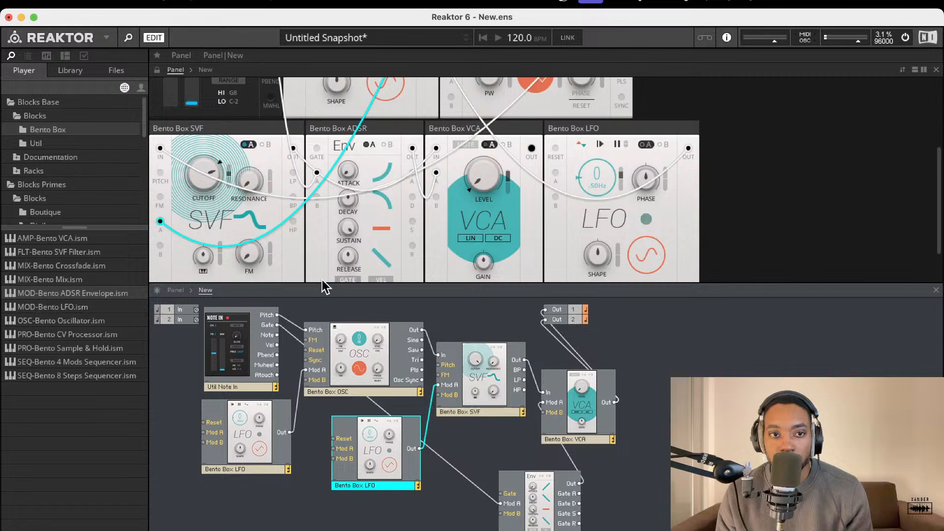
scroll(314, 279, "up", 5)
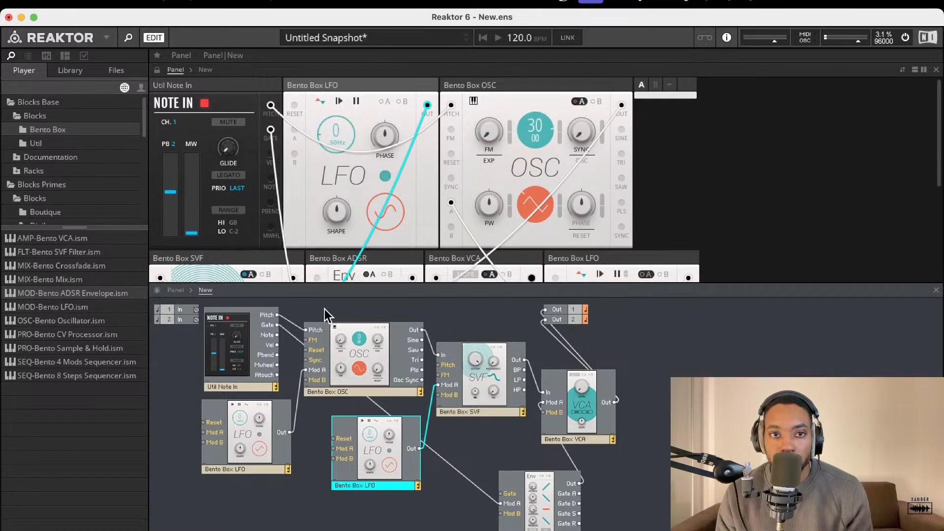
- Swap the two views so the structure is shown above the panel
double_click(375, 488)
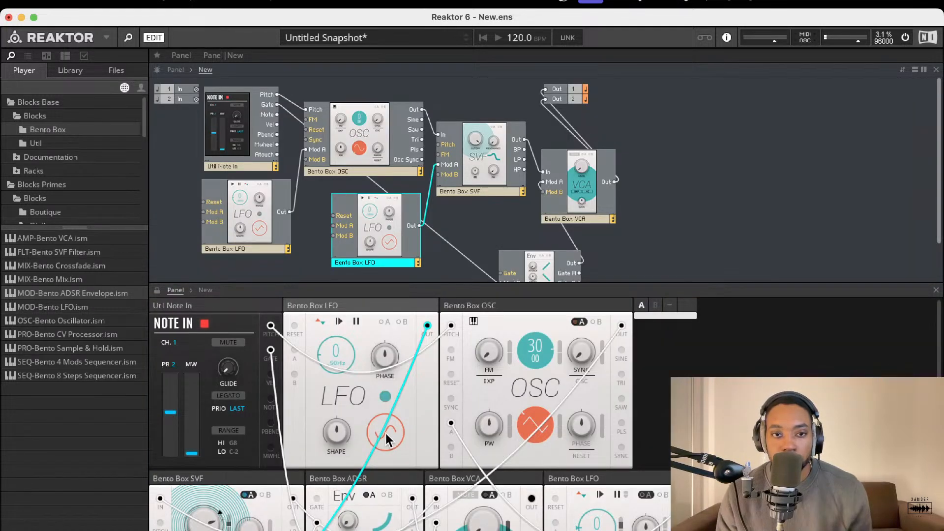
scroll(386, 439, "down", 3)
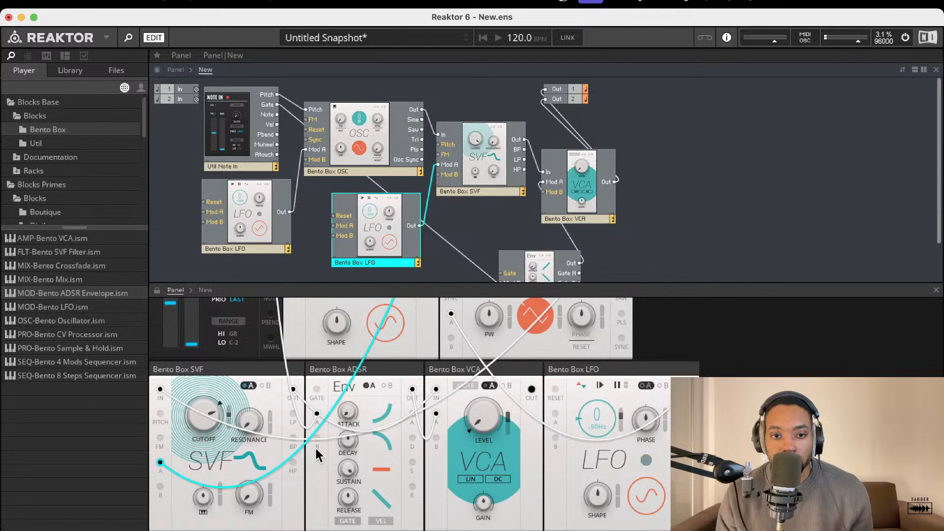
scroll(324, 447, "up", 3)
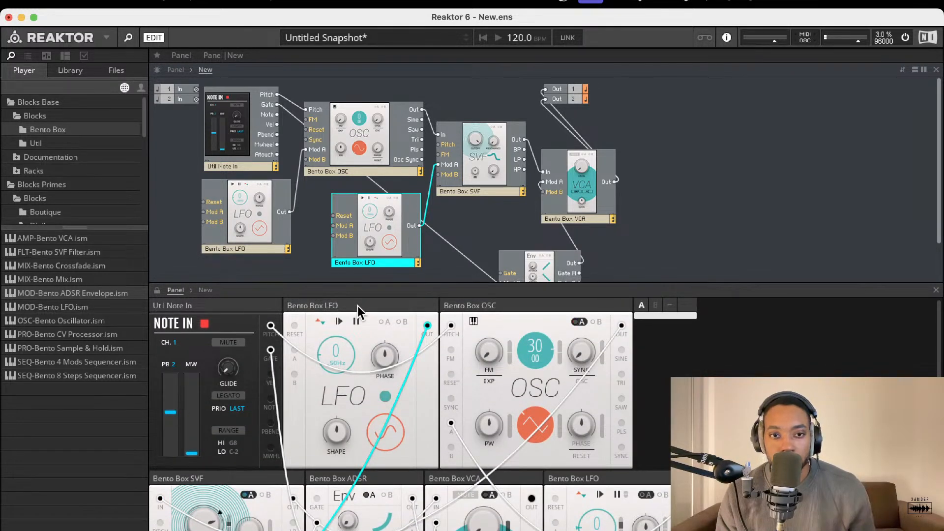
- Rename the LFO block that feeds the SVF as "Bento Box LFO 1"
double_click(379, 262)
type("1")
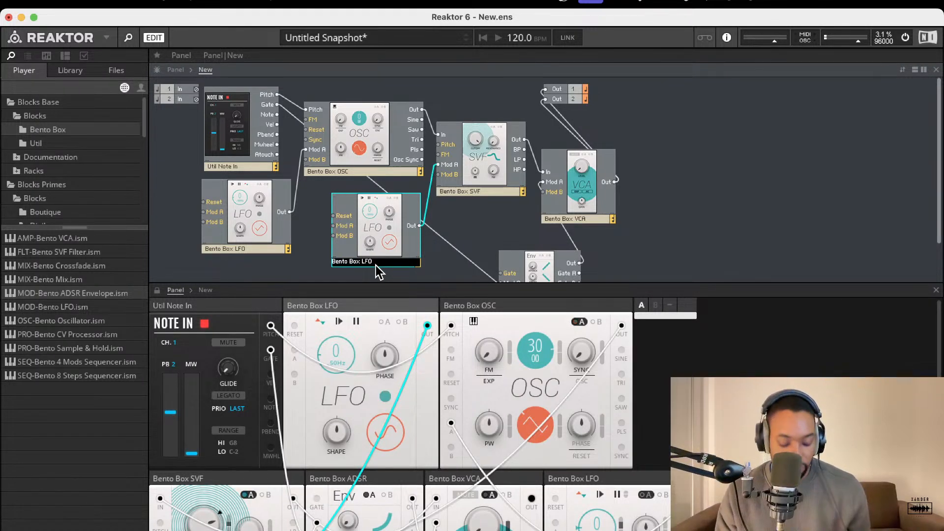
left_click(540, 258)
- Rename the LFO block that feeds the SVF as "FLTR LFO"
scroll(545, 258, "down", 3)
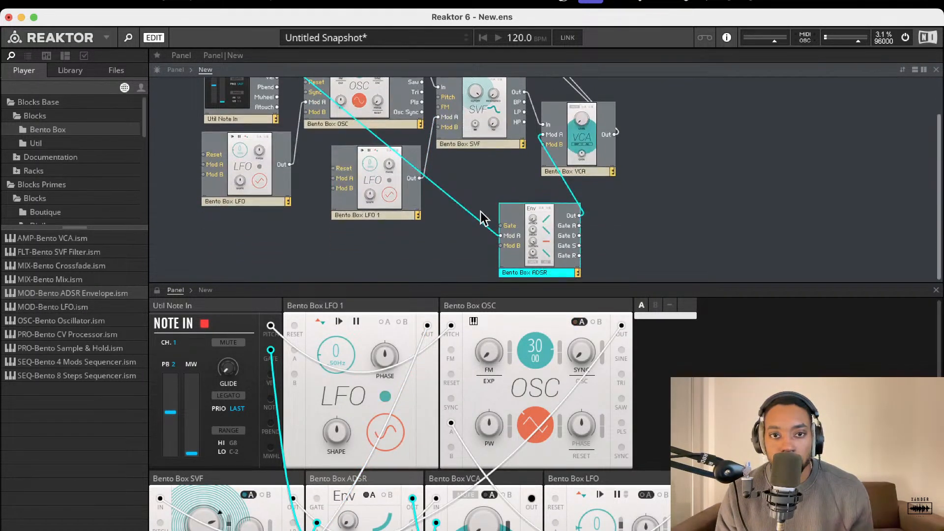
double_click(356, 214)
key("BackSpace")
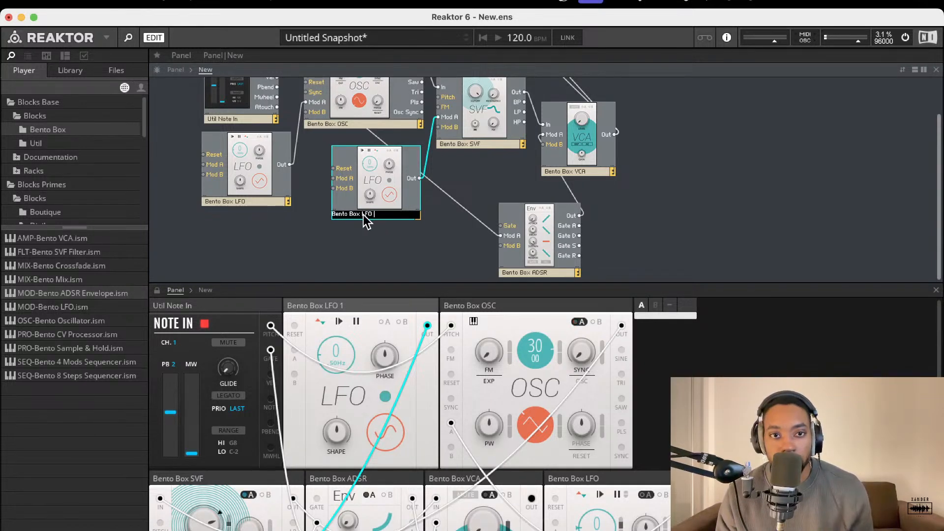
type("FLTR")
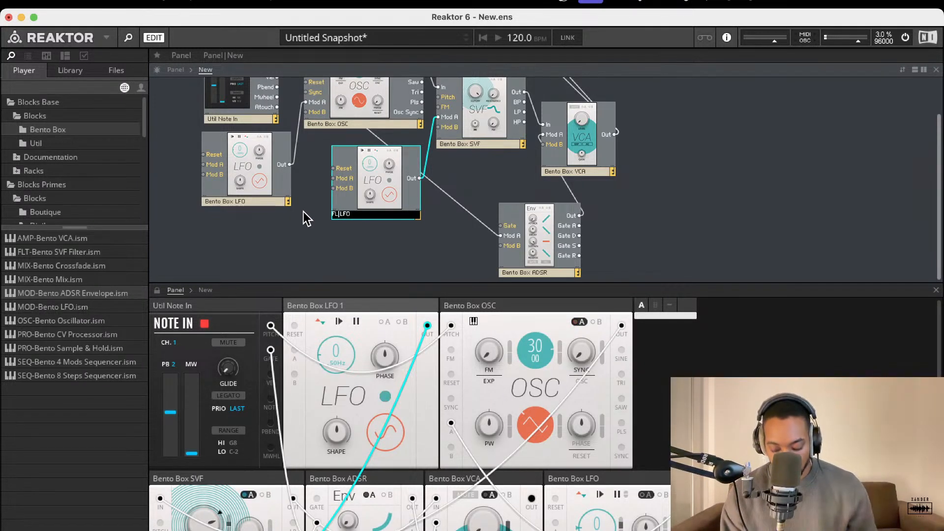
left_click(453, 244)
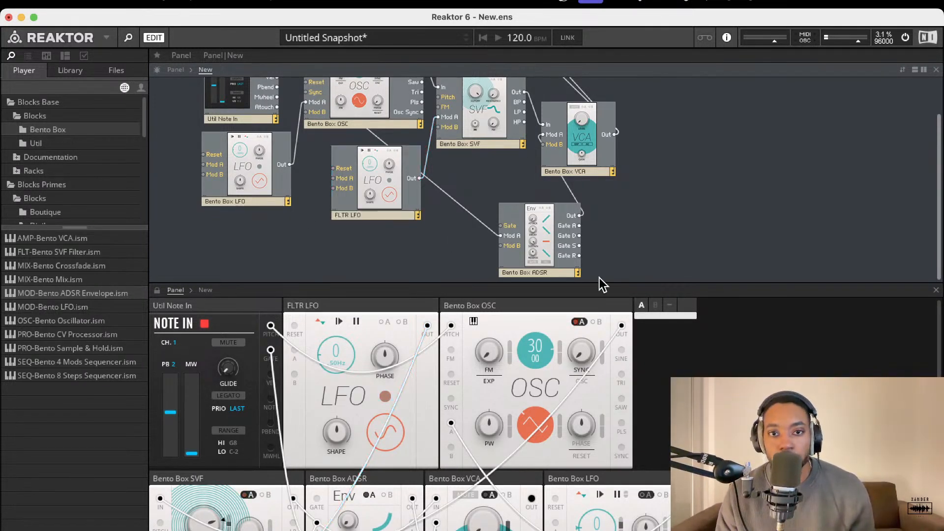
- Rename the Bento Box ADSR block as "AMP ADSR"
double_click(538, 271)
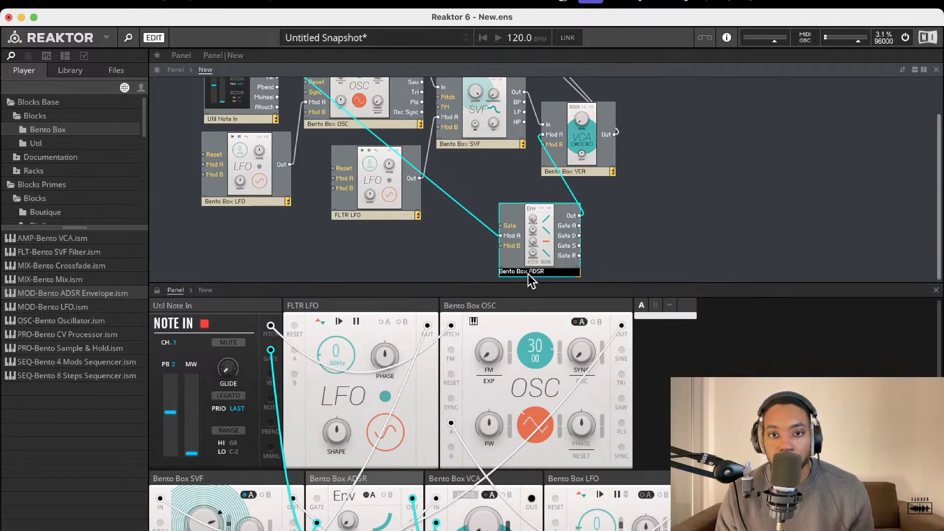
left_click_drag(528, 272, 499, 272)
key("BackSpace")
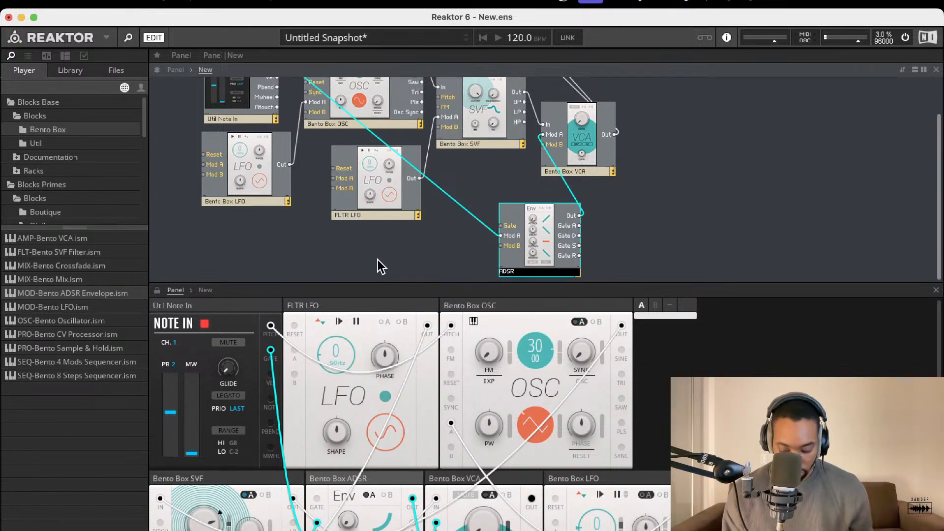
type("AMP")
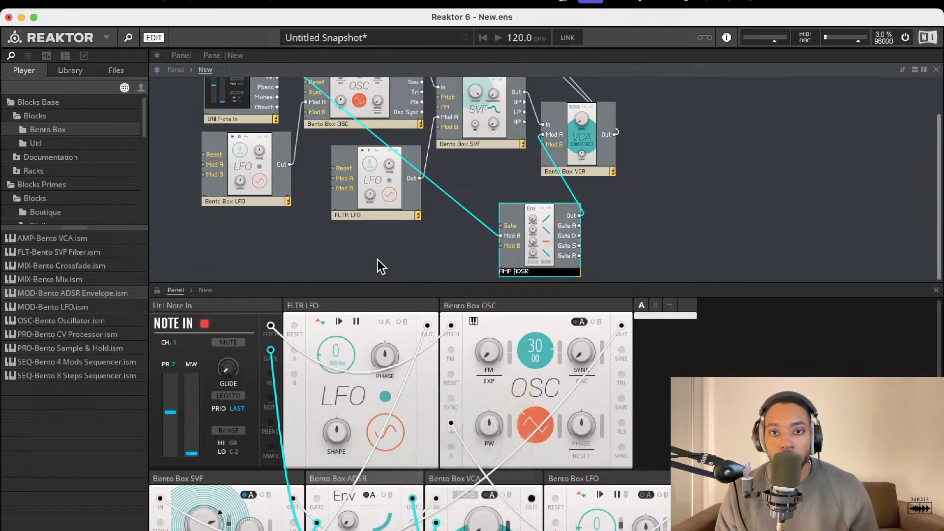
left_click(631, 249)
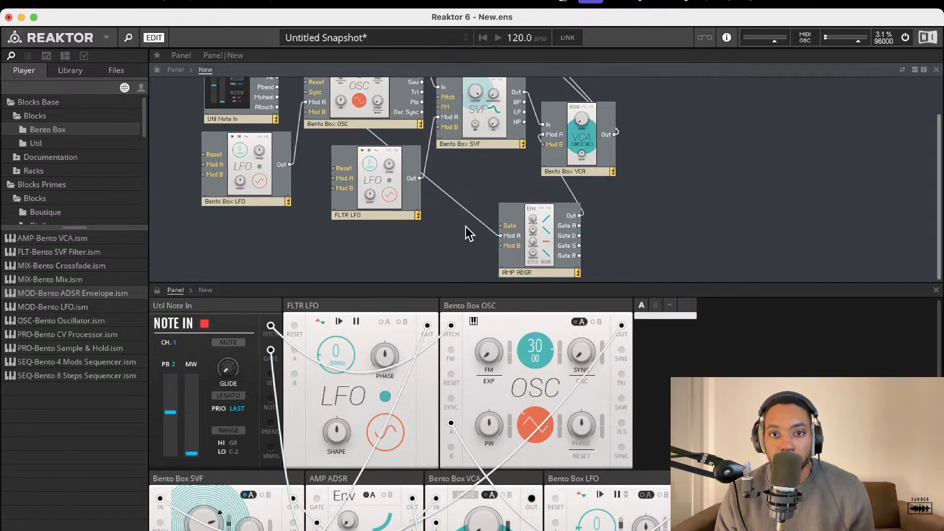
- Give the panel view more height and move the Bento Box VCA panel behind the Bento Box LFO in the second row
left_click_drag(510, 284, 506, 187)
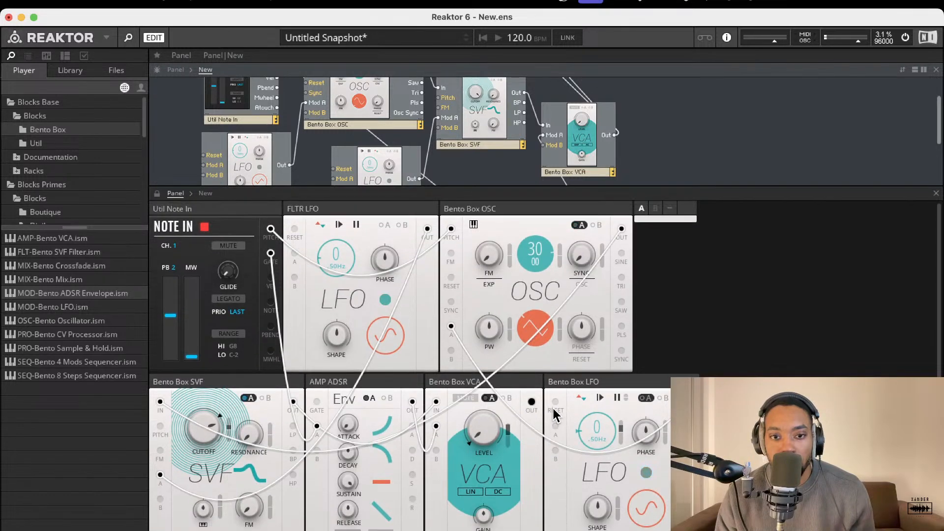
left_click_drag(505, 378, 703, 381)
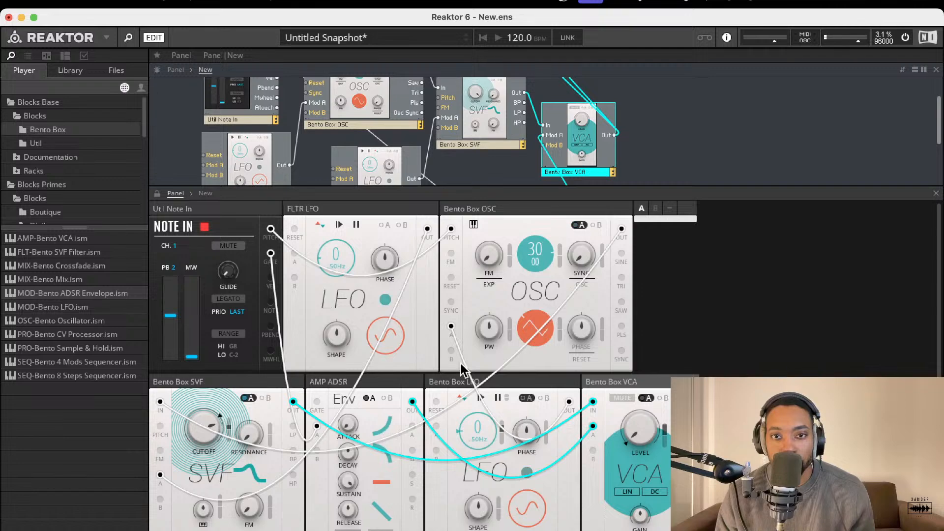
left_click_drag(515, 188, 580, 115)
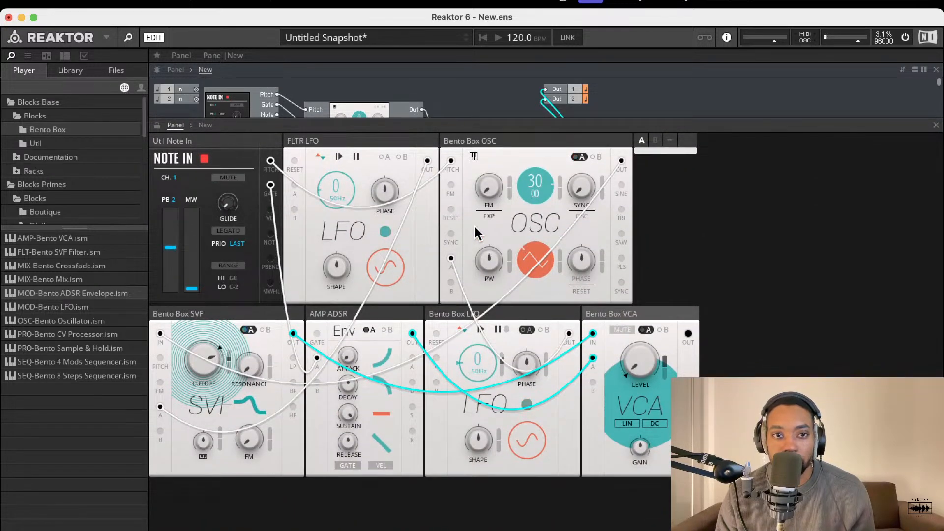
- Set the FLTR LFO rate to 12.80 Hz, OSC pitch to 23.00 and Bento Box LFO rate to 0.00 Hz, and raise the VCA level
mouse_move(340, 190)
left_mouse_down()
mouse_move(339, 221)
mouse_move(343, 137)
mouse_move(339, 180)
left_mouse_up()
left_click_drag(529, 175, 527, 216)
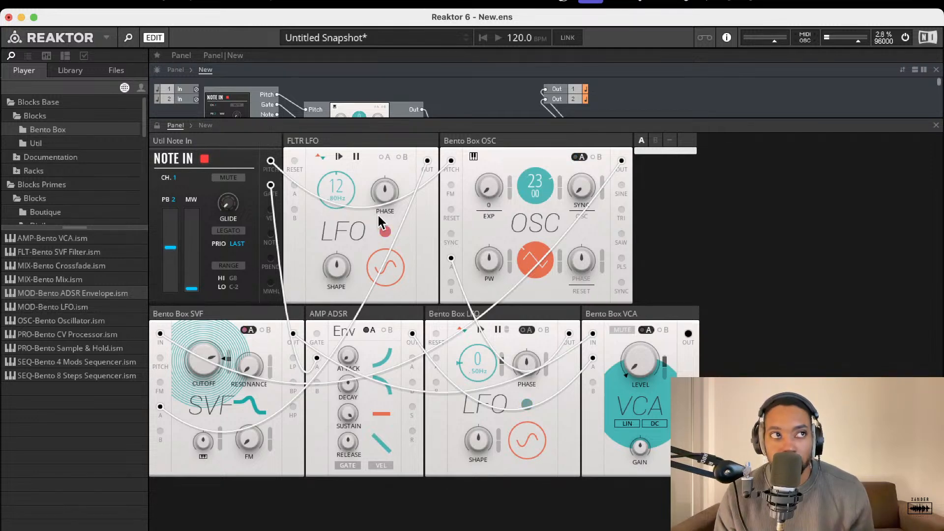
left_click_drag(638, 368, 636, 342)
left_click_drag(477, 356, 477, 400)
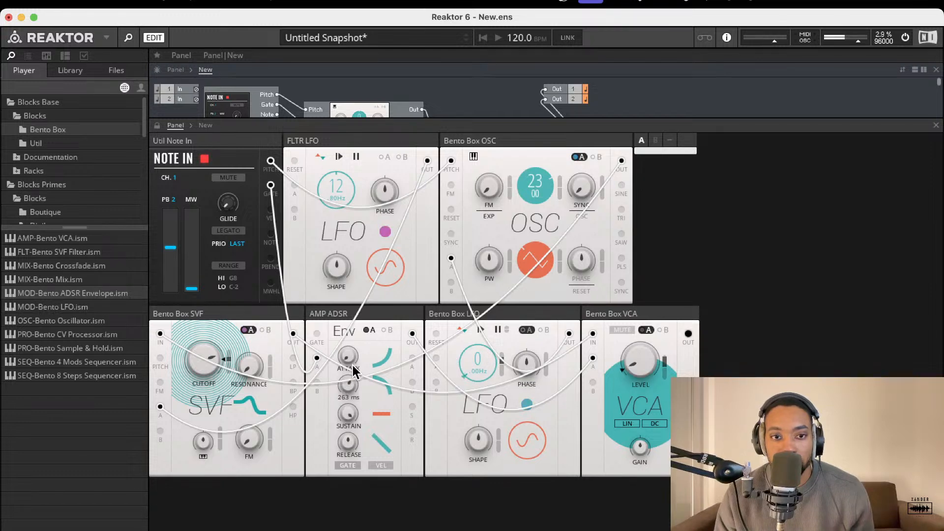
- Lengthen the AMP ADSR attack, shorten its decay to about 9 ms, and set the FLTR LFO rate to 6.90 Hz and OSC pitch to 18.00
left_click_drag(349, 358, 367, 241)
left_click_drag(345, 382, 370, 483)
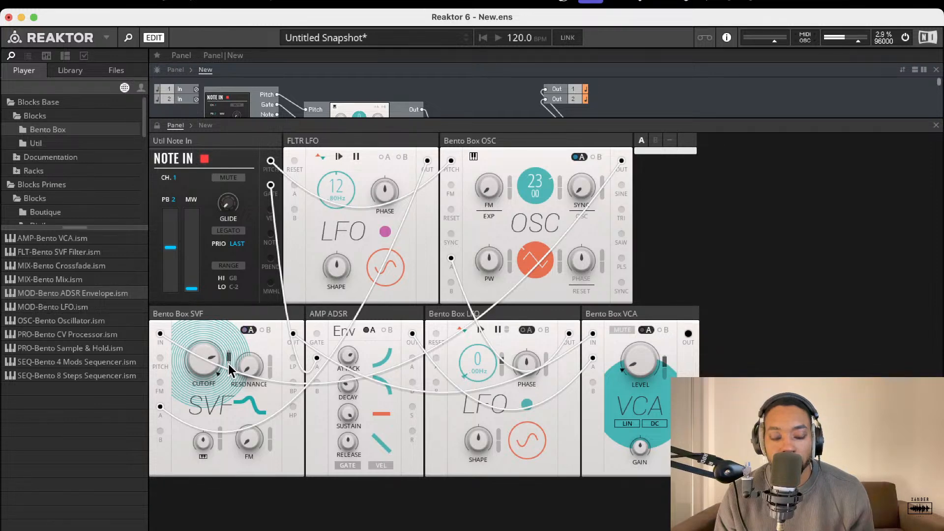
mouse_move(339, 186)
left_mouse_down()
mouse_move(353, 85)
mouse_move(345, 179)
left_mouse_up()
left_click_drag(533, 187, 533, 185)
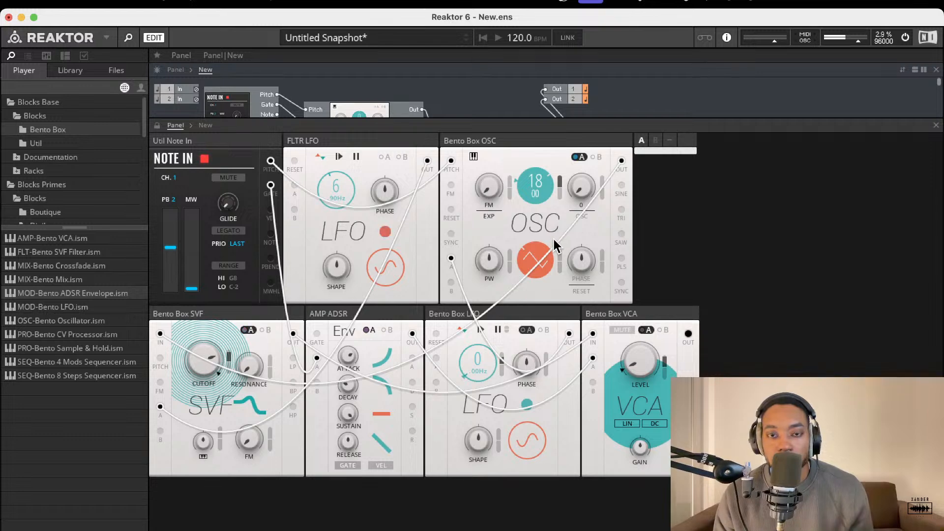
- Enlarge the structure view and rename the LFO block that feeds the oscillator as "Bento Box LFO 1"
left_click_drag(414, 119, 408, 332)
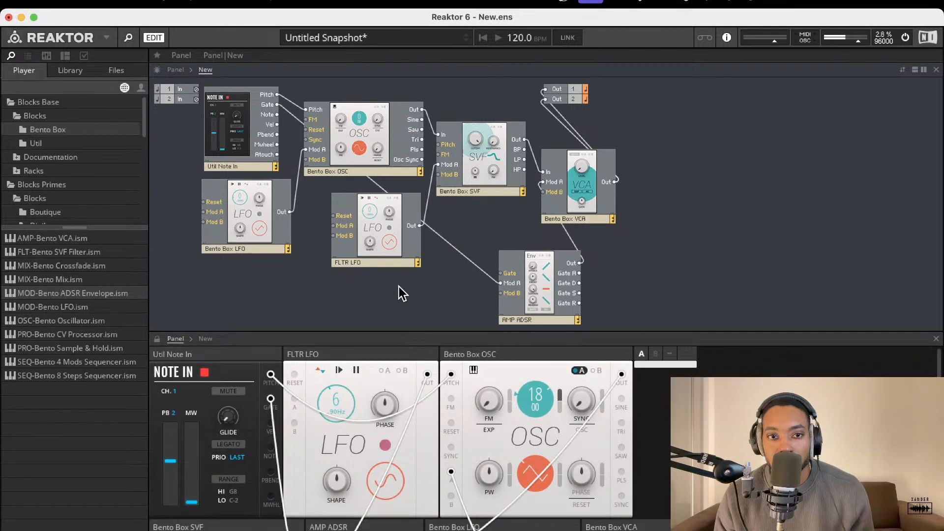
left_click(229, 249)
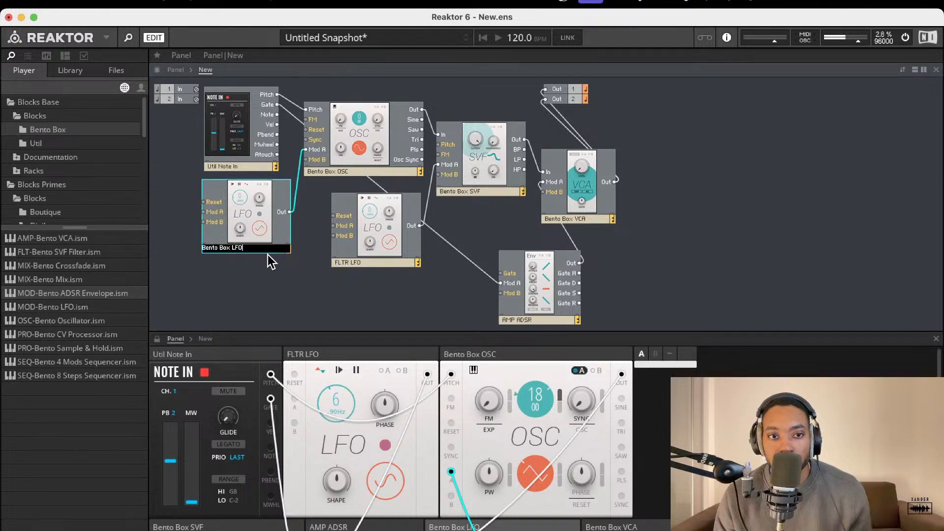
double_click(231, 249)
mouse_move(256, 249)
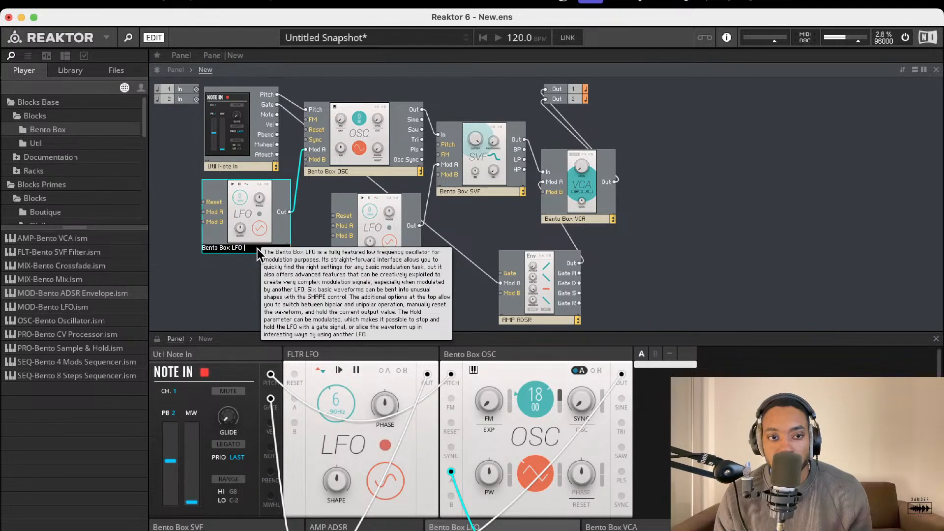
type("1")
left_click(326, 255)
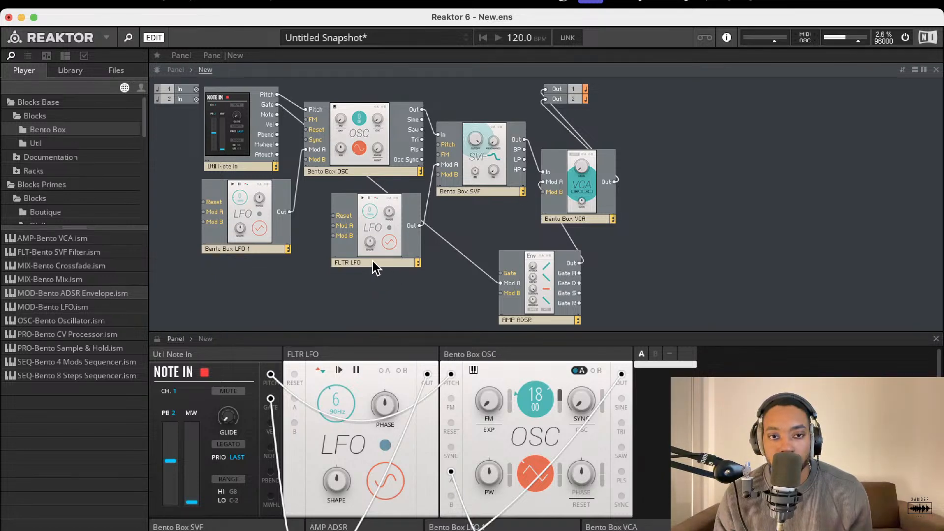
- Change the name of the LFO block that feeds the oscillator back to "Bento Box LFO"
double_click(370, 261)
left_click(371, 262)
left_click(378, 276)
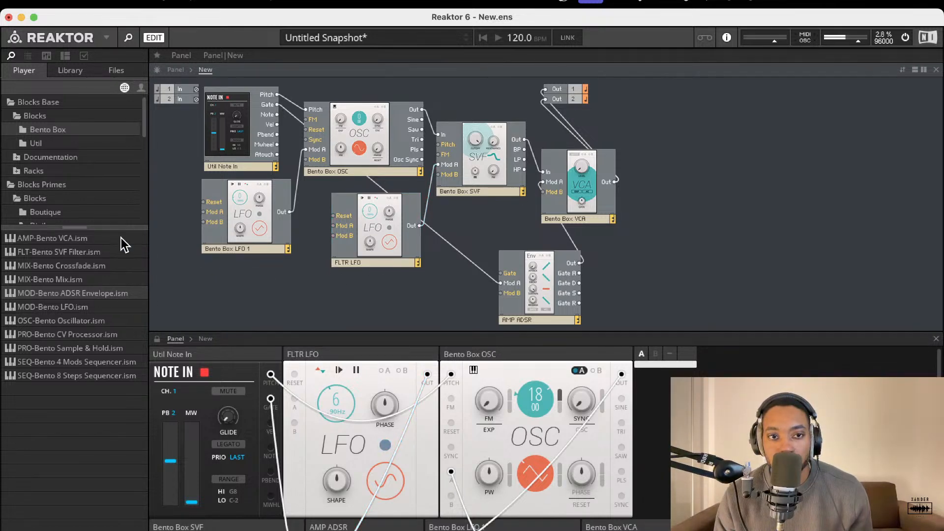
left_click(254, 249)
left_click(254, 249)
key("BackSpace")
key("BackSpace")
left_click(341, 269)
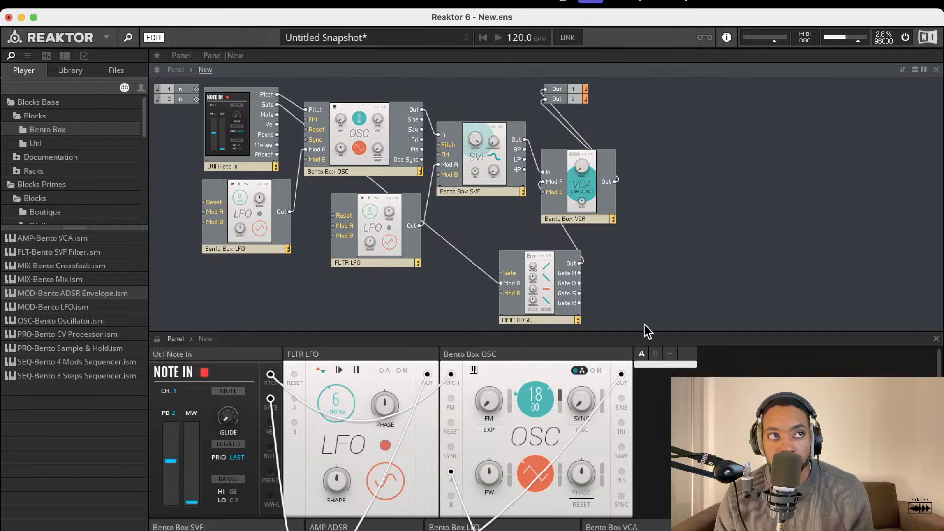
- Shrink the structure view to give the panel view more height, and look over the block panels
scroll(612, 387, "down", 5)
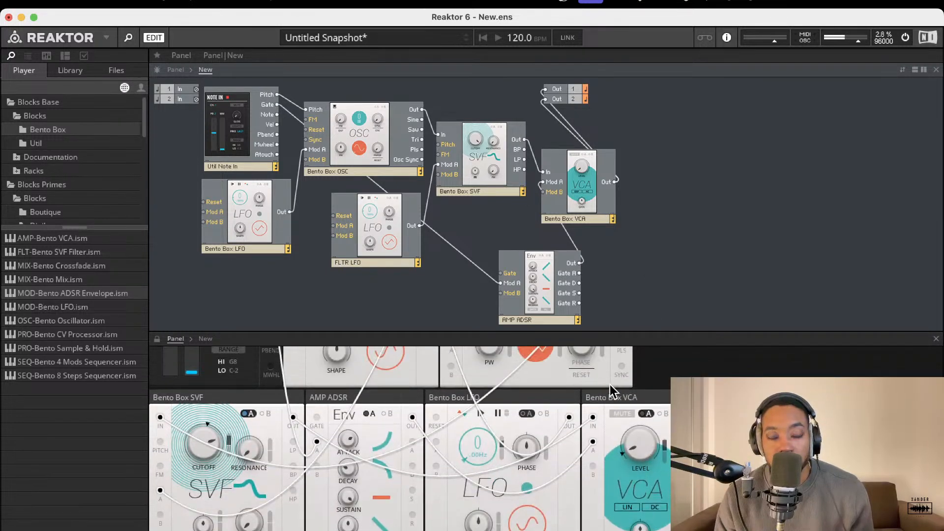
scroll(577, 409, "up", 5)
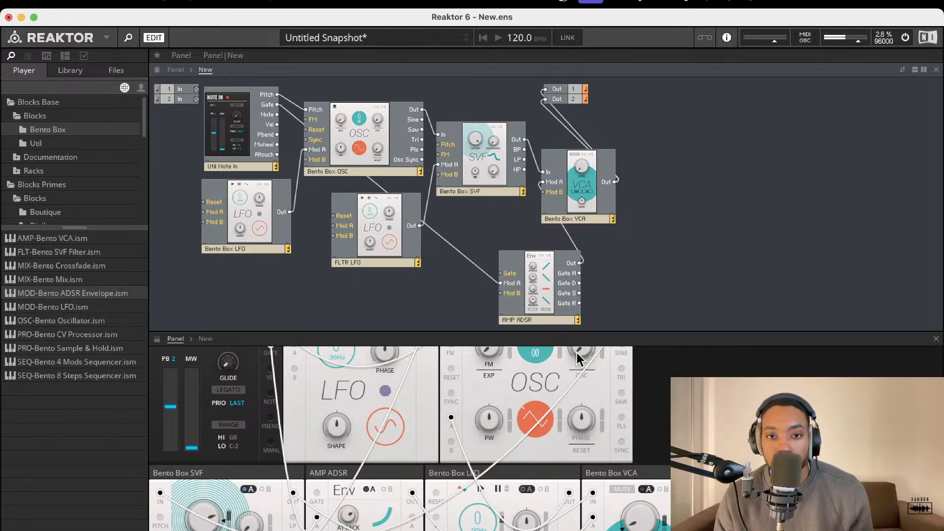
left_click_drag(557, 333, 585, 245)
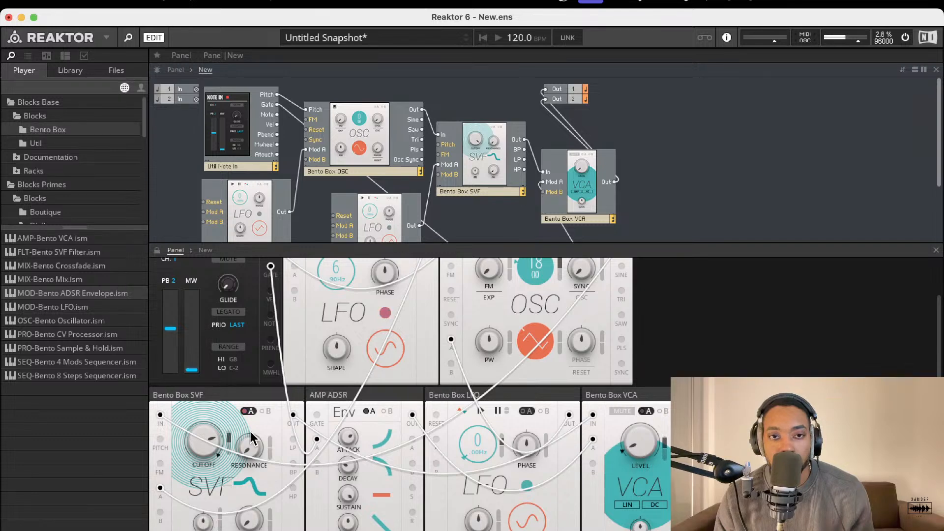
scroll(373, 275, "up", 2)
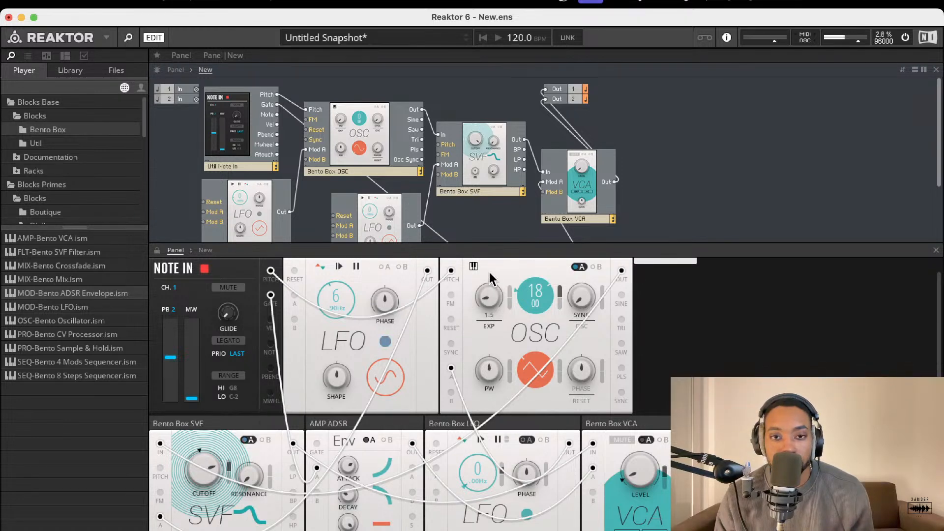
scroll(411, 198, "down", 1)
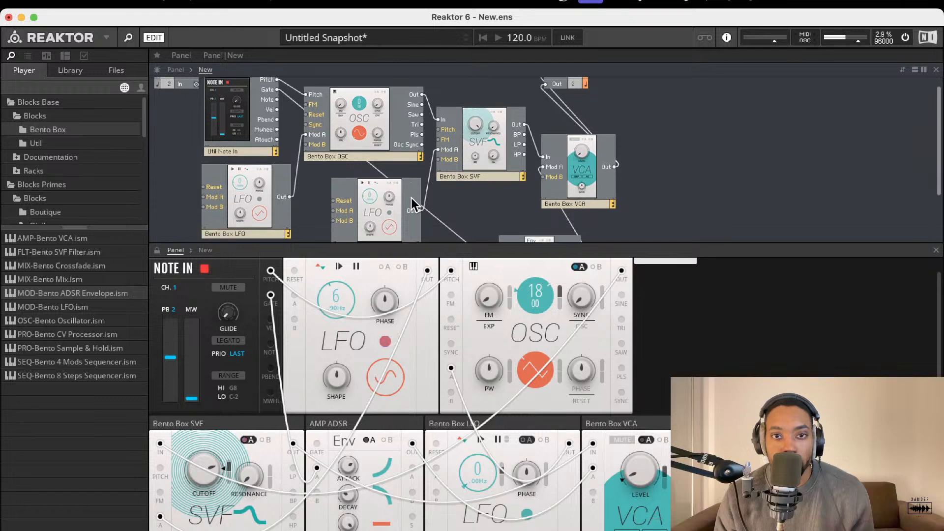
- Try wiring the FLTR LFO output to the SVF's FM input, and remove that connection again
scroll(379, 205, "down", 1)
left_click(366, 209)
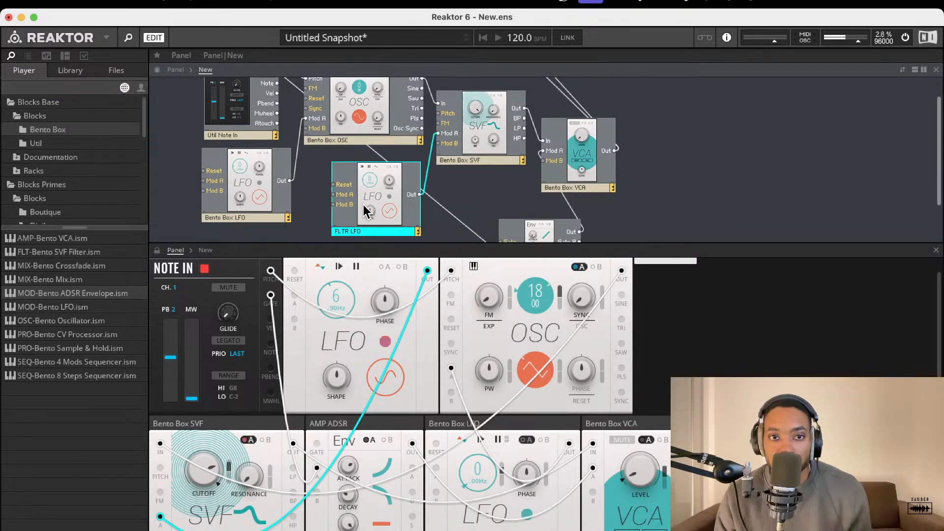
left_click_drag(419, 194, 439, 133)
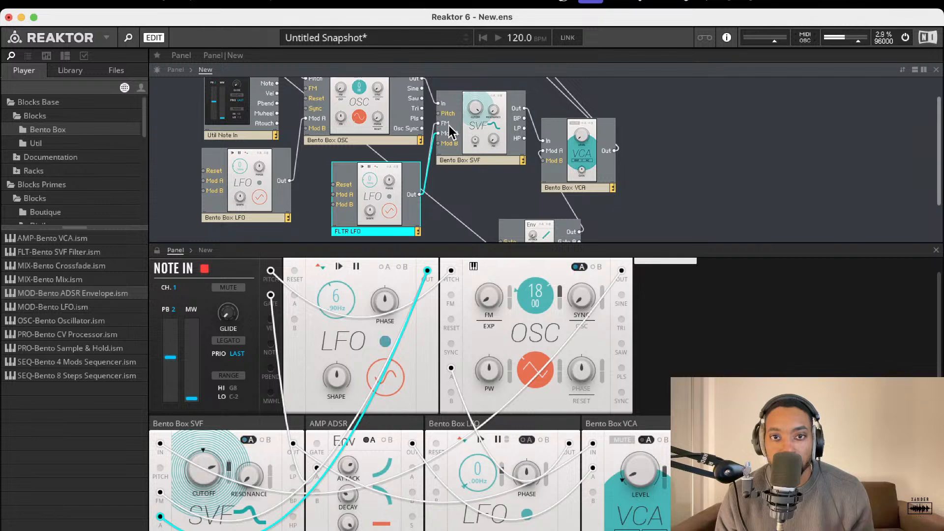
scroll(252, 400, "down", 3)
scroll(252, 400, "up", 4)
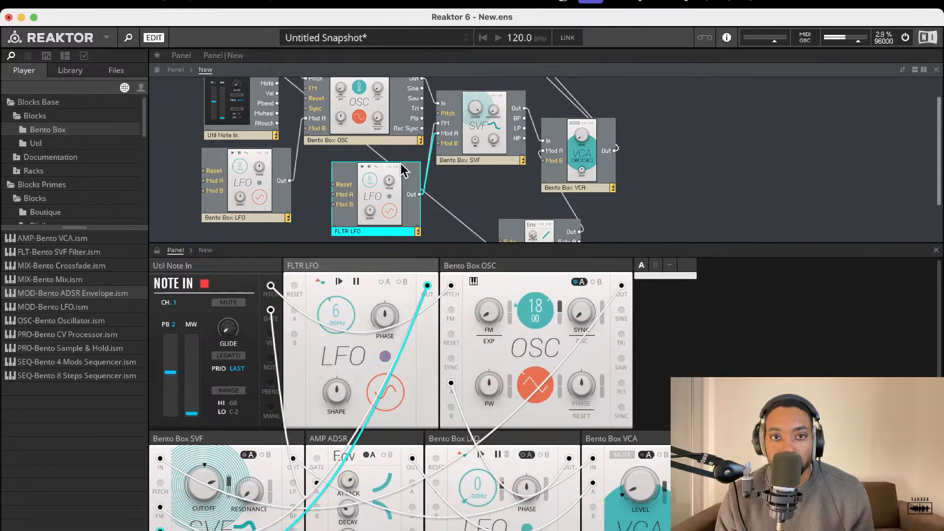
scroll(413, 167, "up", 2)
left_click(425, 172)
key("Delete")
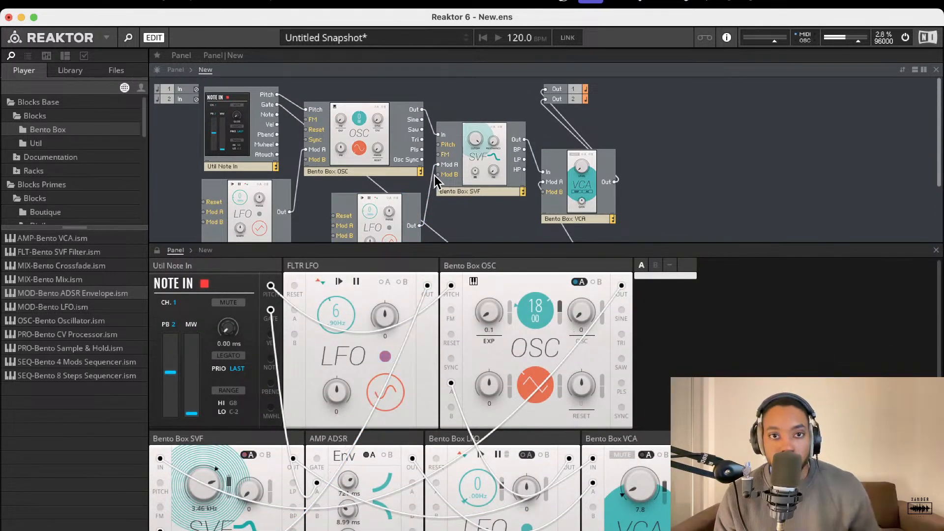
- Wire the Bento Box LFO output to the OSC's FM input and raise the OSC's FM amount
left_click_drag(291, 214, 306, 120)
scroll(543, 313, "down", 2)
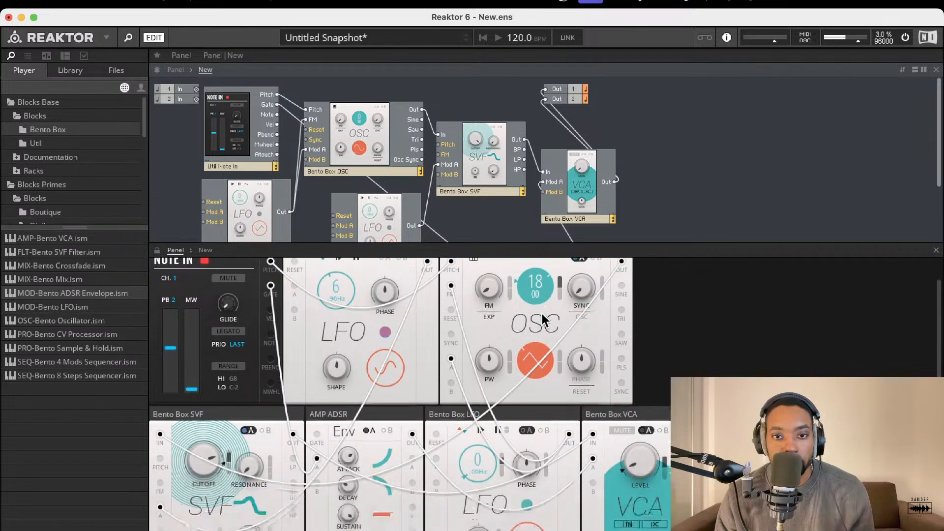
left_click_drag(491, 290, 497, 254)
left_click_drag(483, 287, 522, 228)
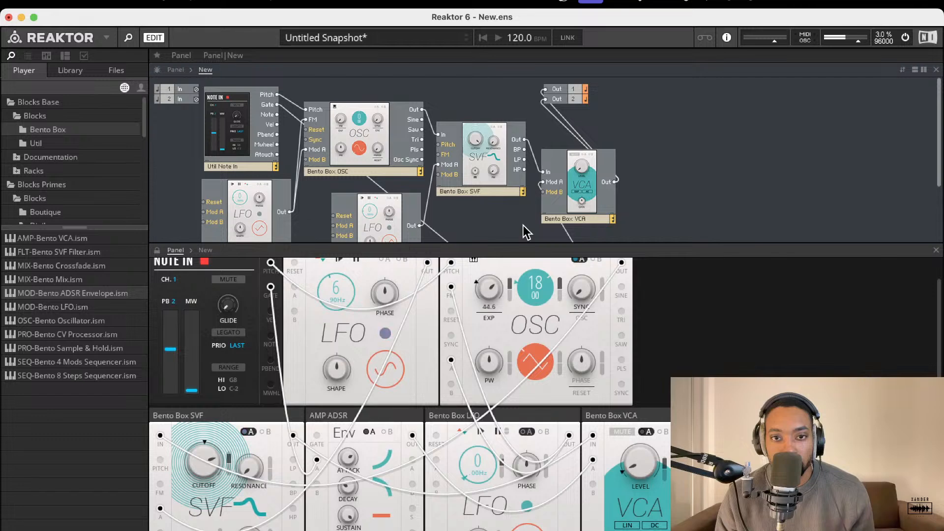
- Adjust the modulation depth of input A on the OSC's FM knob
scroll(508, 289, "down", 2)
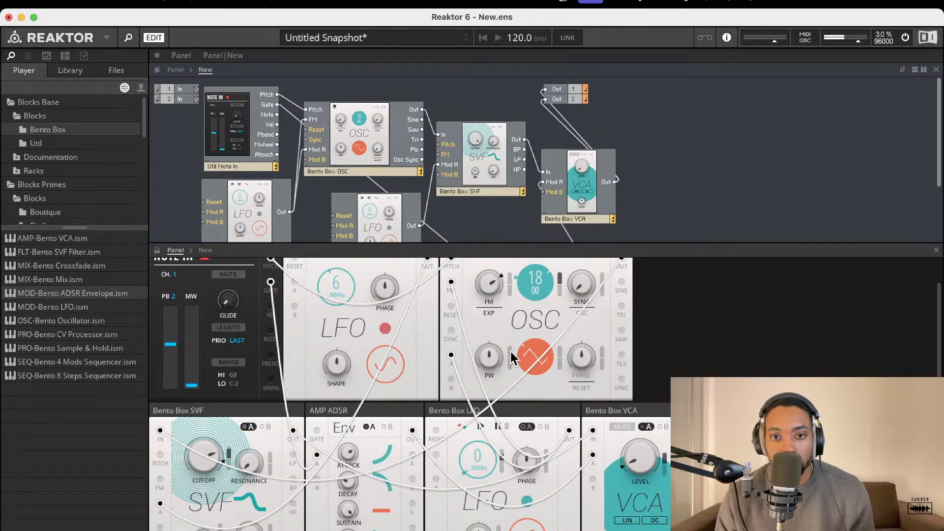
left_click_drag(511, 283, 483, 312)
scroll(508, 272, "up", 2)
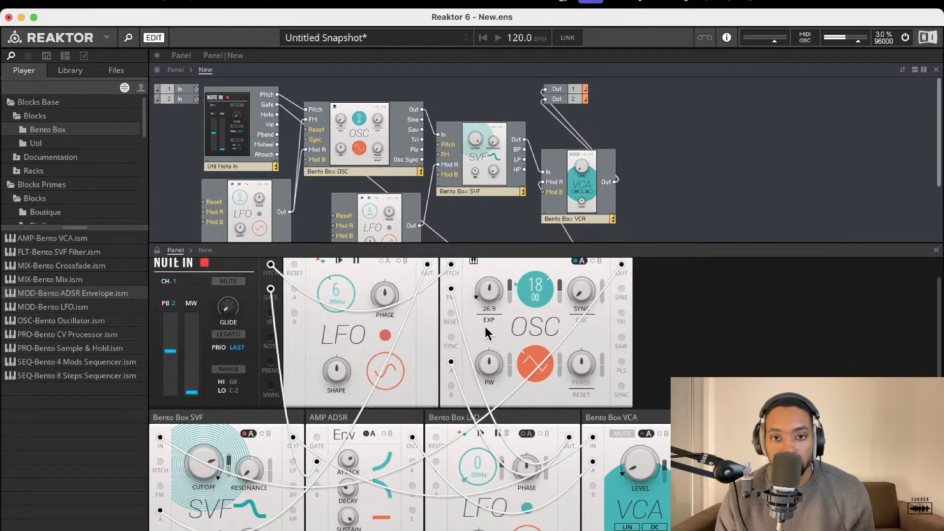
scroll(490, 344, "up", 2)
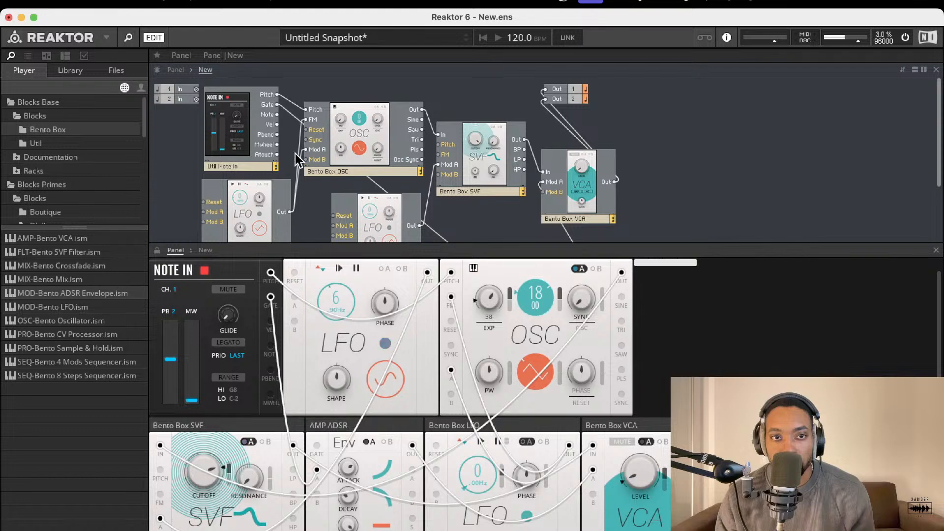
scroll(360, 394, "up", 1)
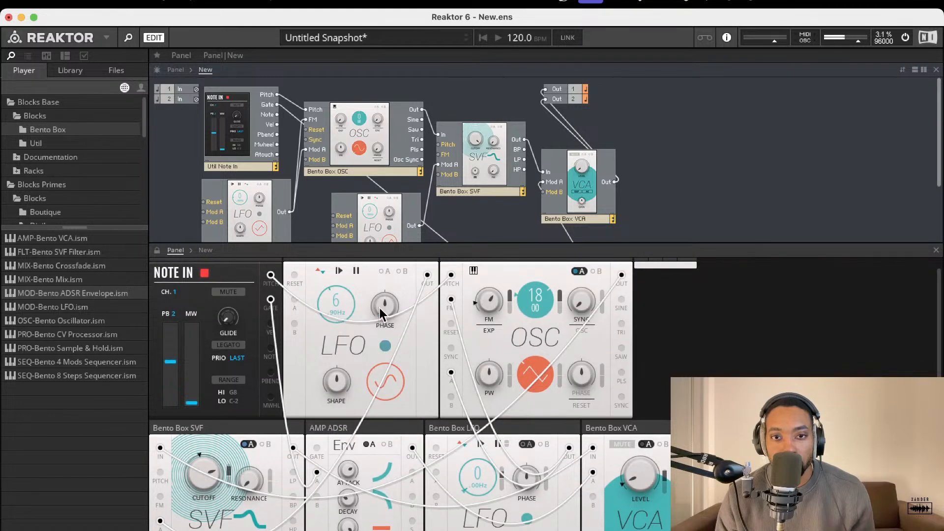
- Set the Bento Box LFO rate to about 5.6 Hz and move its panel between Util Note In and FLTR LFO
scroll(287, 173, "down", 4)
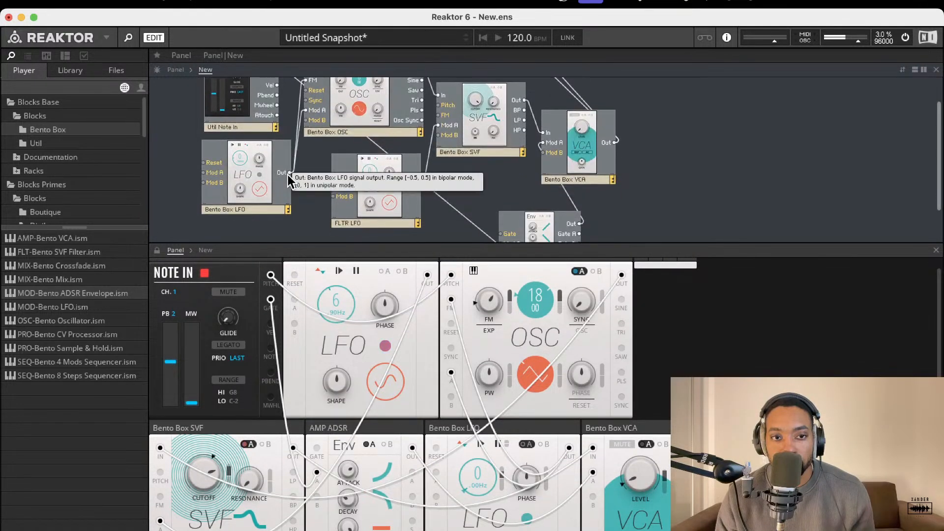
scroll(346, 356, "down", 4)
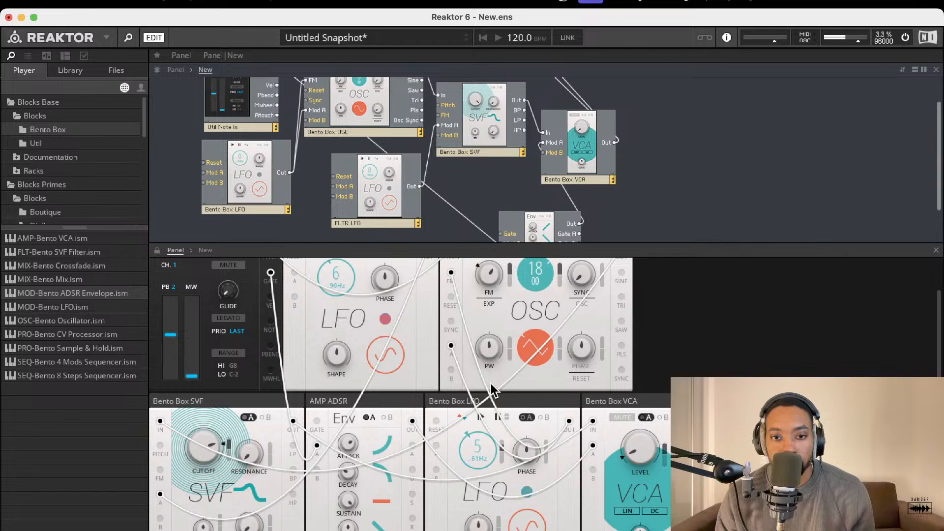
left_click_drag(512, 403, 400, 243)
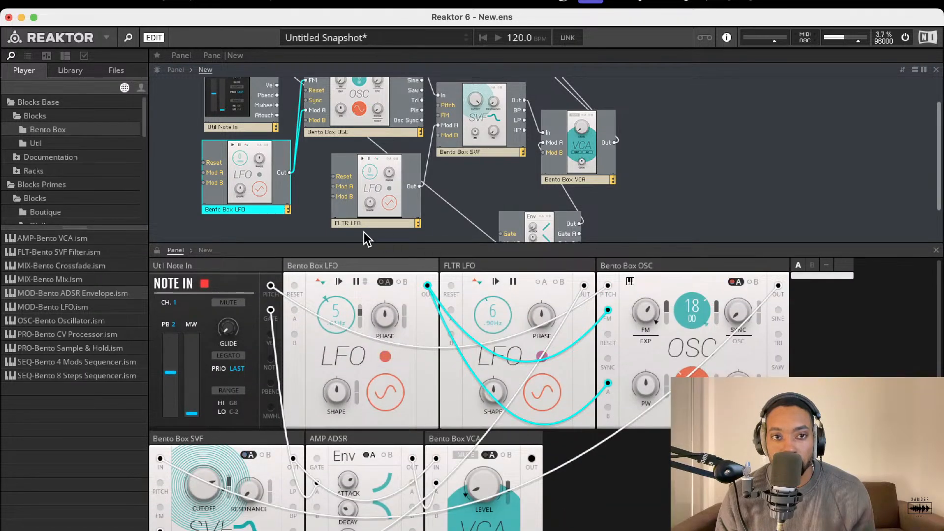
- Sweep the OSC's FM amount down and up, and adjust its pitch, ending at 18.00
left_click_drag(646, 312, 642, 332)
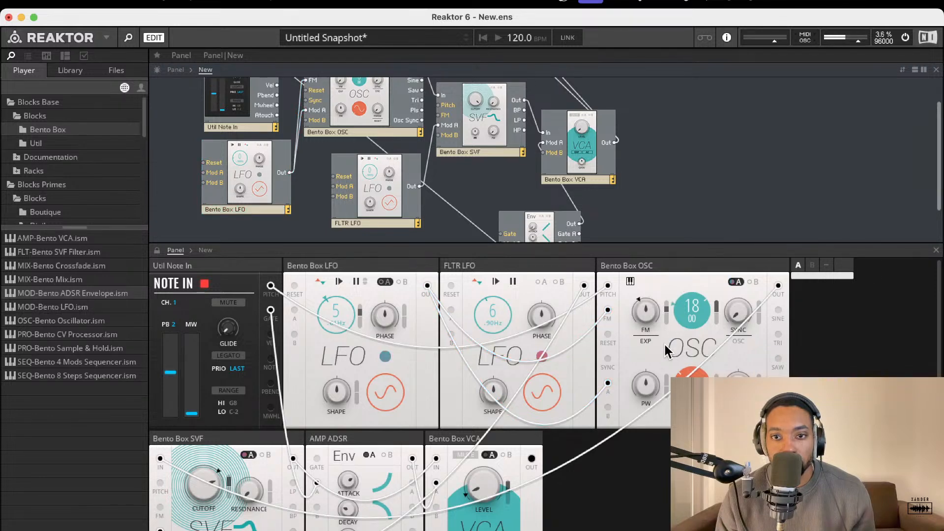
left_click_drag(644, 312, 642, 394)
left_click_drag(644, 306, 644, 241)
left_click_drag(686, 310, 698, 222)
left_click_drag(695, 286, 695, 280)
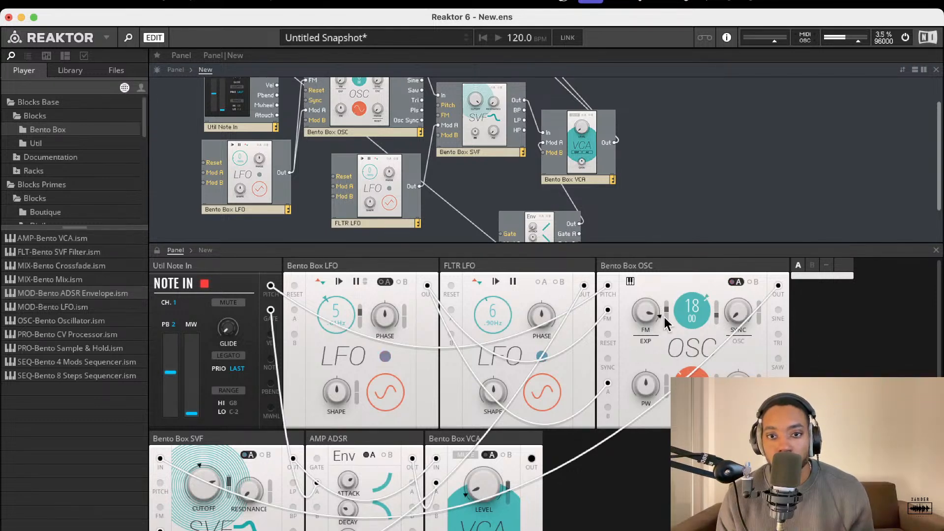
- Set the FLTR LFO rate to 5.78 Hz and lower the Bento Box LFO rate to about 3 Hz
left_click_drag(492, 305, 485, 352)
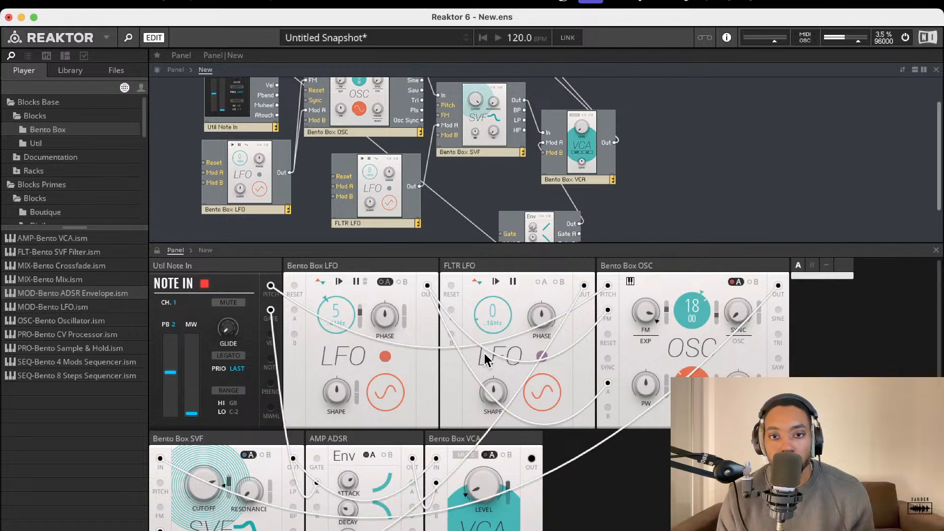
left_click_drag(487, 294, 480, 296)
left_click_drag(337, 305, 350, 323)
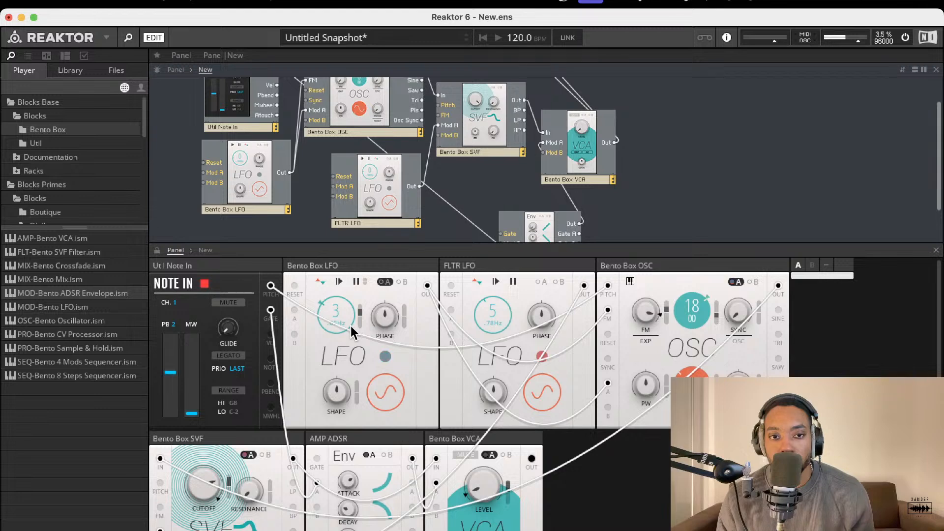
- Raise the Bento Box LFO rate to 31.40 Hz and switch its waveform to the rising ramp
left_click_drag(350, 326, 356, 306)
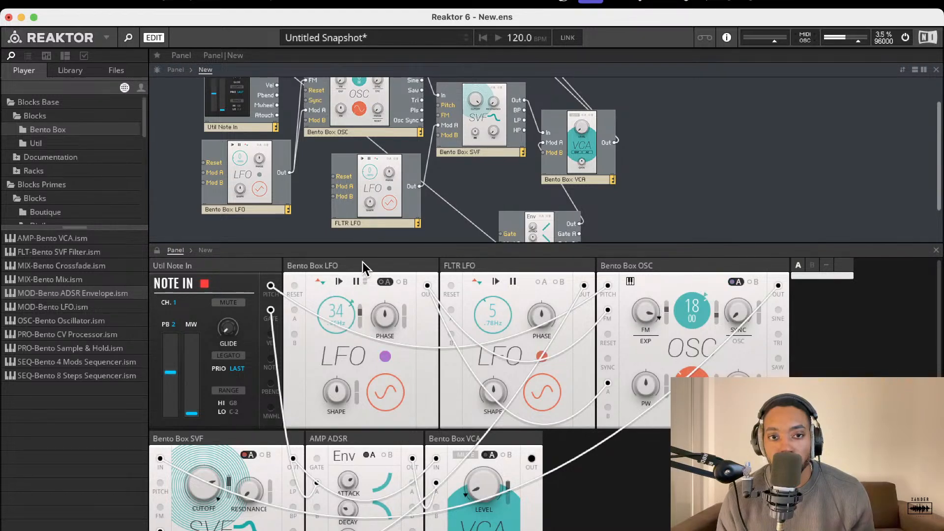
left_click_drag(369, 239, 361, 255)
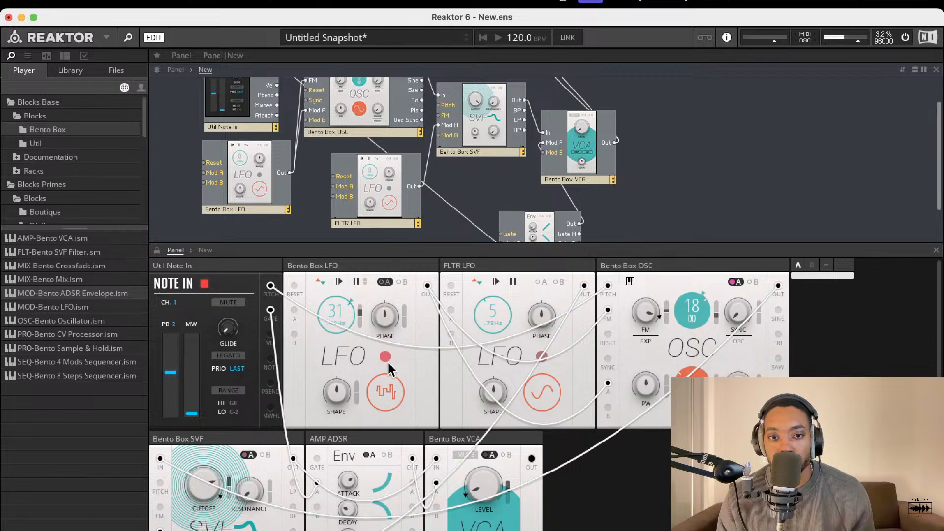
left_click_drag(388, 403, 387, 443)
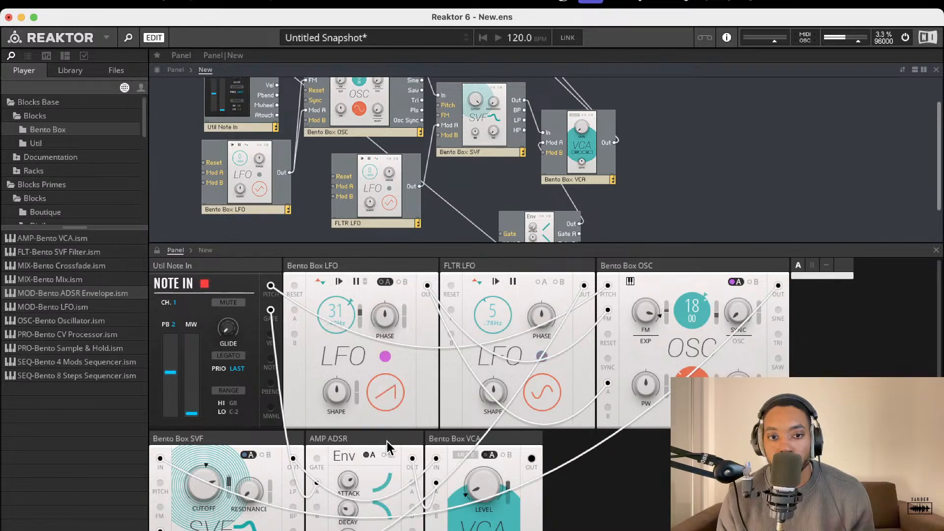
mouse_move(339, 400)
left_mouse_down()
mouse_move(347, 354)
mouse_move(337, 389)
left_mouse_up()
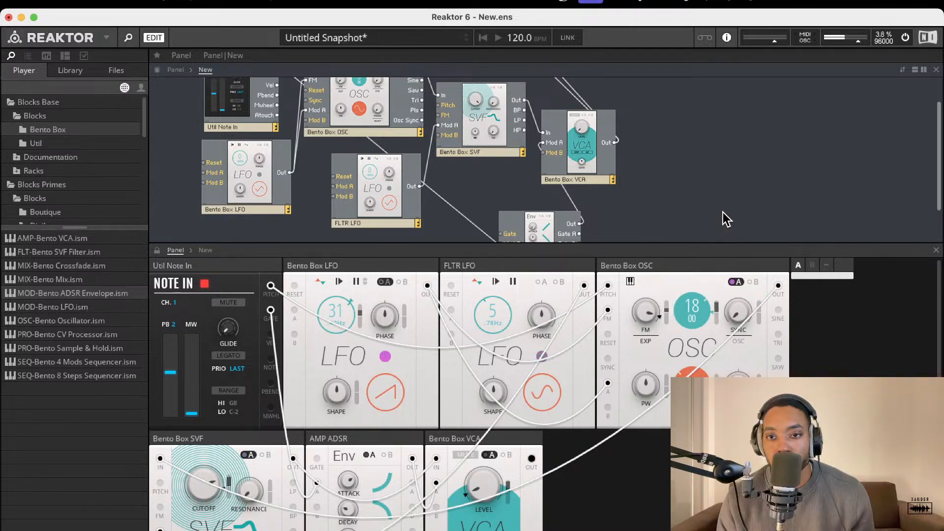
- Try other waveforms on the Bento Box LFO and return it to the rising ramp
left_click_drag(725, 304, 725, 303)
left_click_drag(639, 391, 580, 377)
left_click_drag(547, 337, 541, 423)
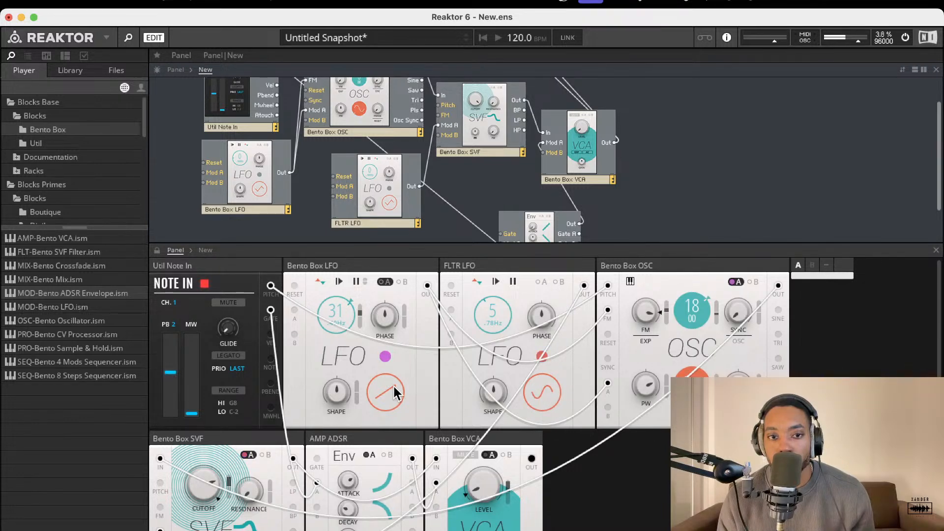
left_click_drag(387, 392, 398, 436)
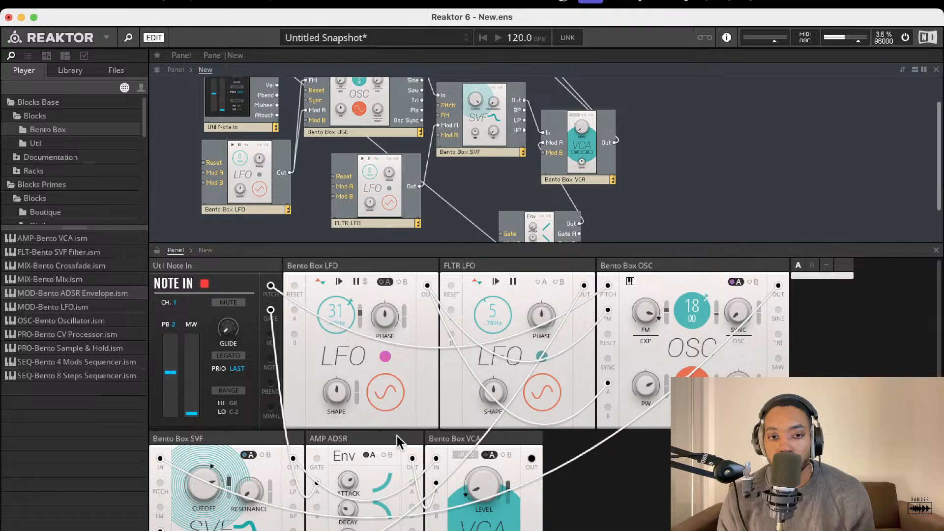
left_click_drag(387, 396, 390, 321)
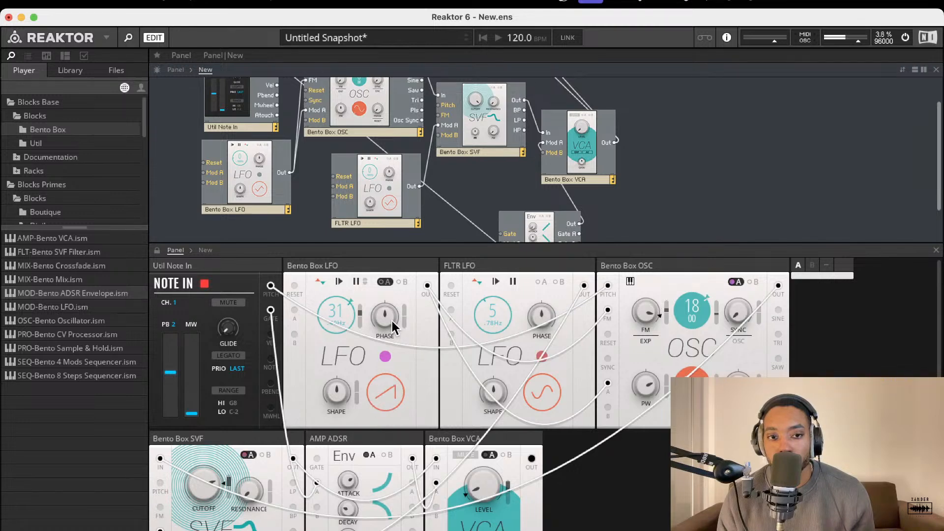
- Show the Util blocks in the library and turn off the audio engine
scroll(304, 486, "down", 3)
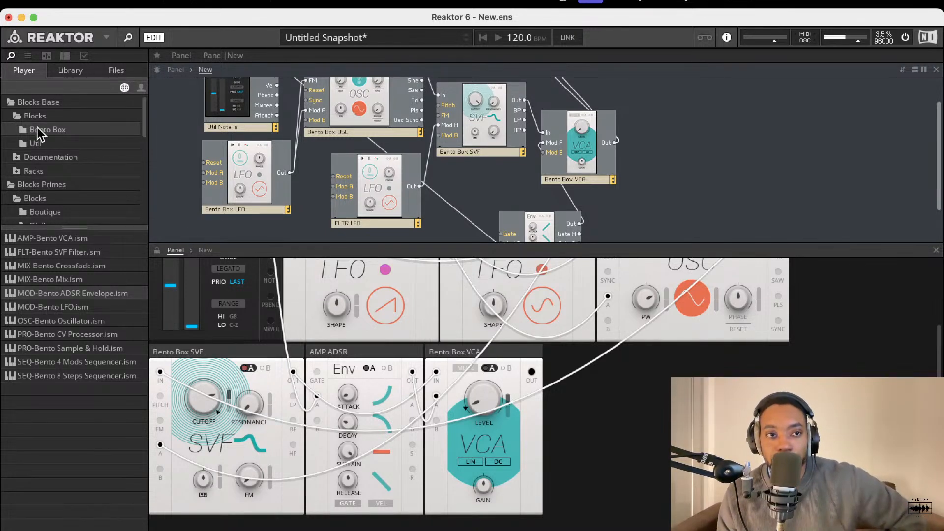
left_click(37, 143)
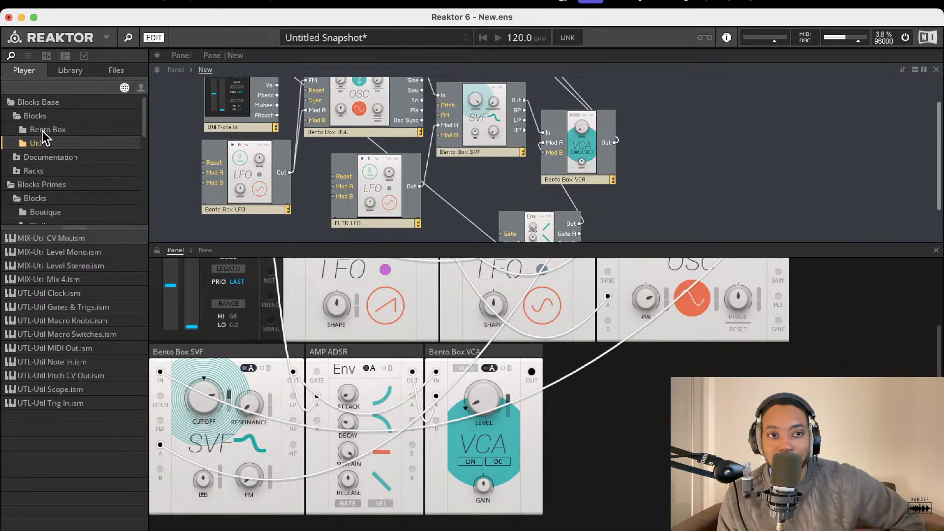
left_click(904, 38)
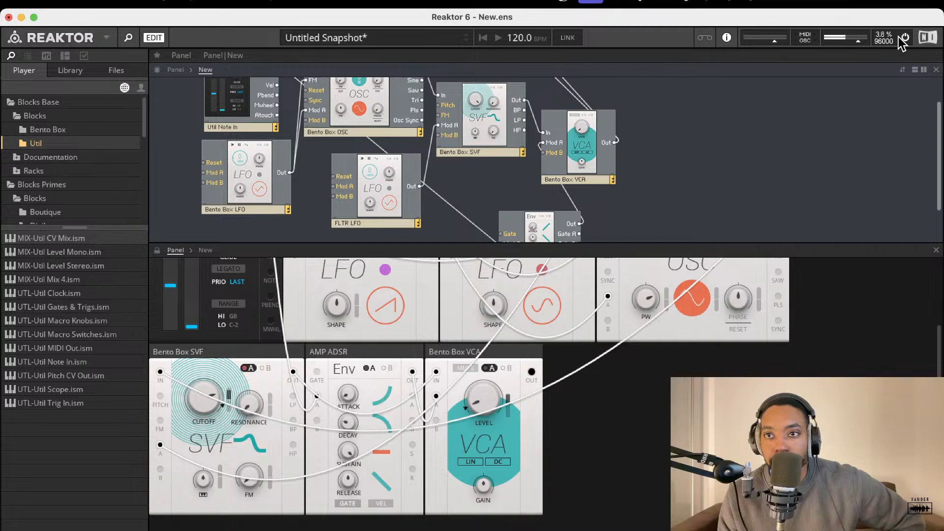
- Browse the Bento Box blocks and the Boutique, Driver and Kodiak folders of Blocks Primes for modules to add
left_click(51, 131)
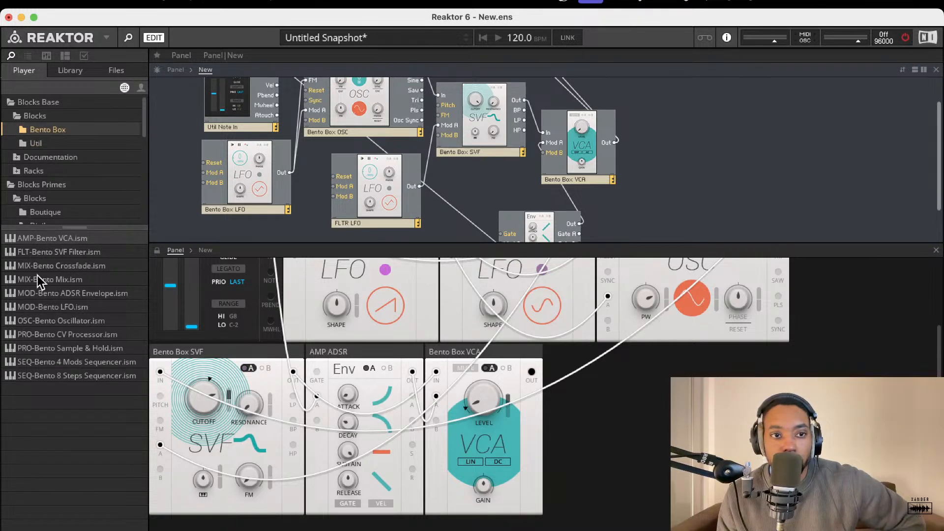
left_click(81, 335)
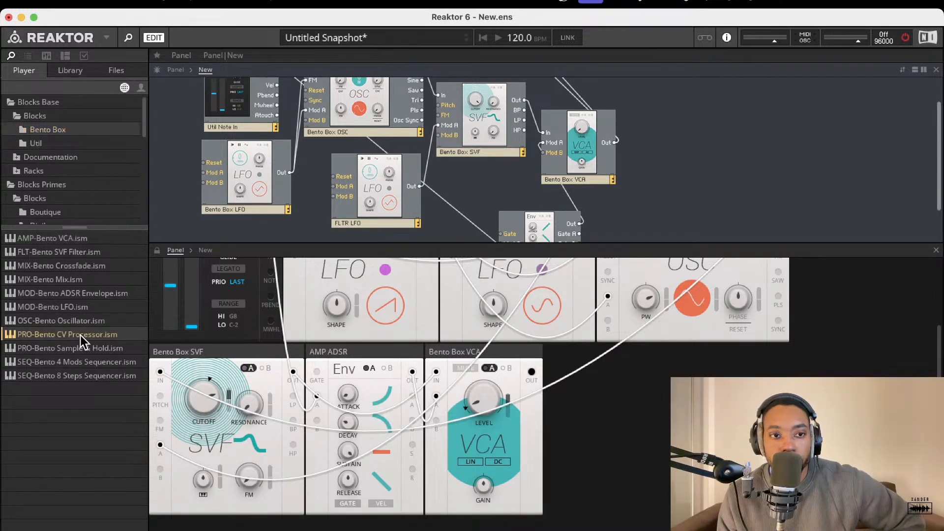
left_click(34, 119)
left_click(35, 130)
left_click(31, 186)
scroll(32, 180, "down", 4)
left_click(33, 155)
left_click(37, 183)
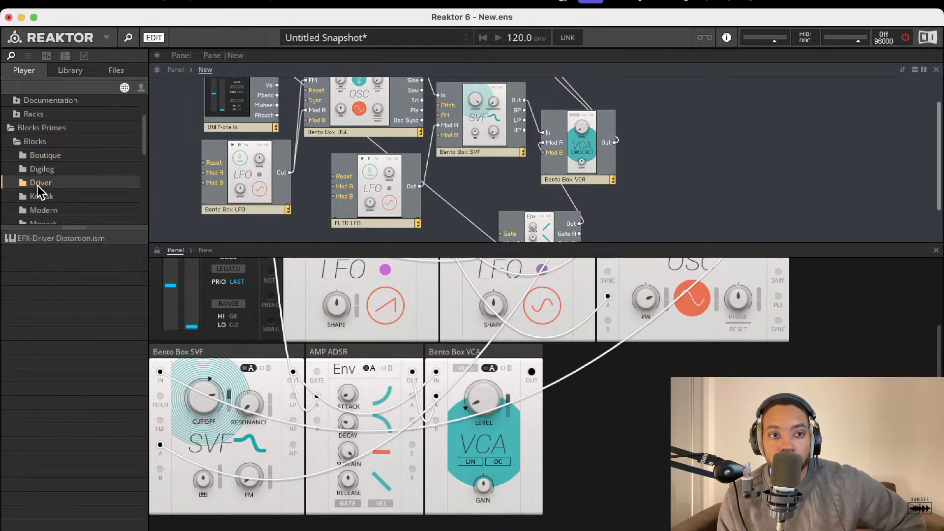
left_click(46, 197)
scroll(47, 193, "down", 2)
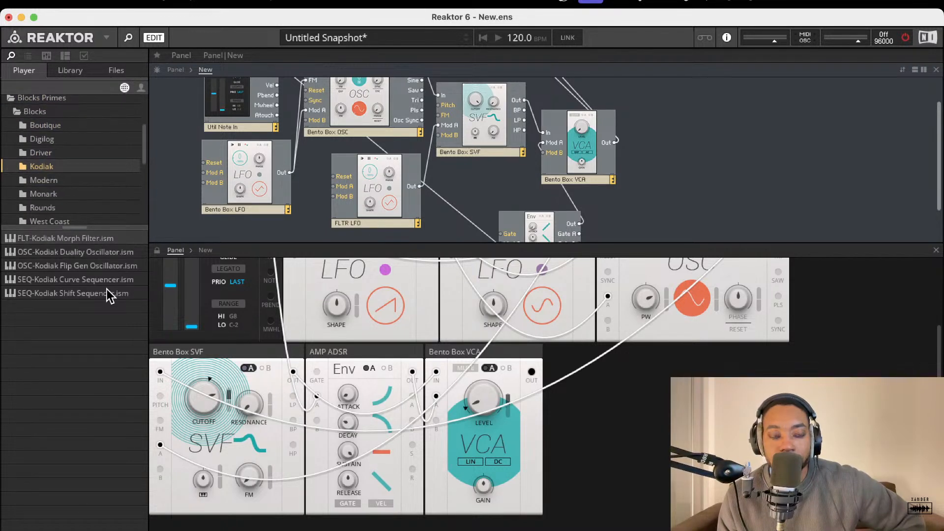
left_click(60, 266)
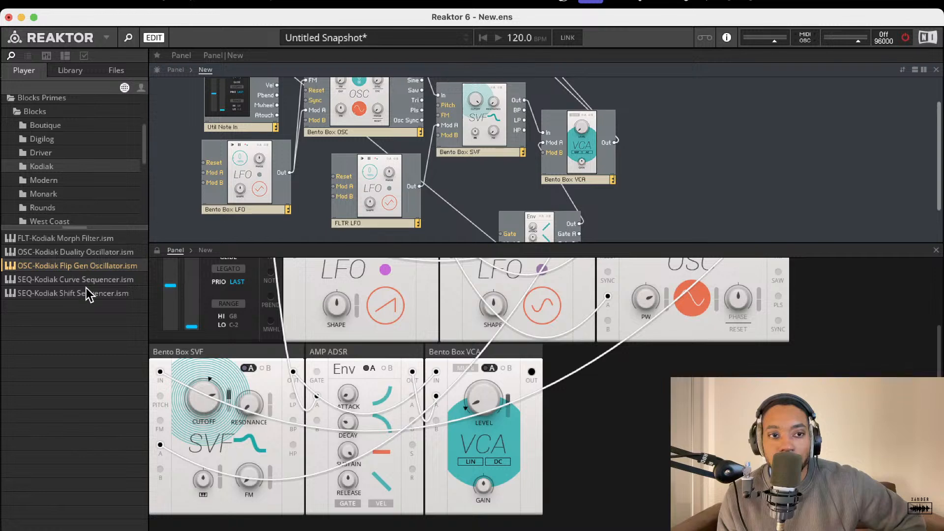
- Try adding the Kodiak Shift Sequencer to the structure, and delete it
left_click(60, 293)
left_click_drag(64, 293, 357, 192)
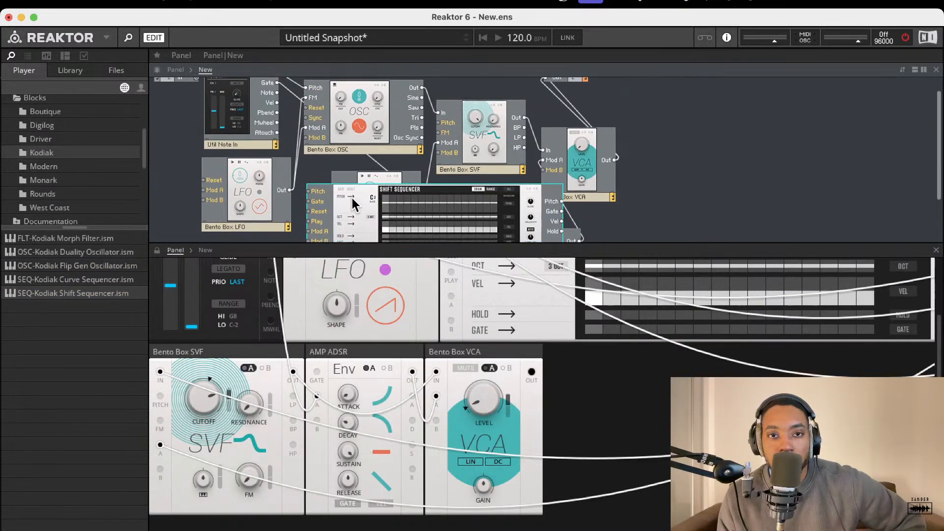
key("Delete")
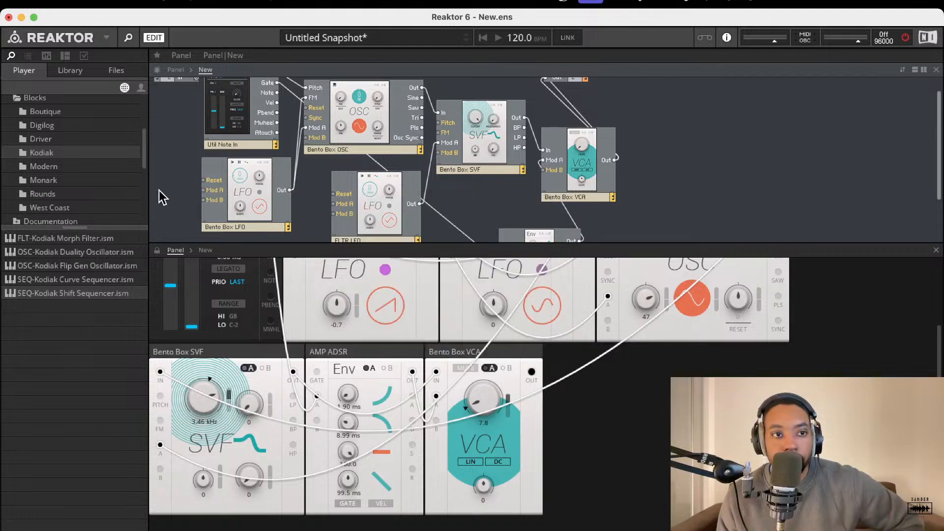
- Add the Monark ADS Envelope block to the structure beside AMP ADSR
left_click(46, 182)
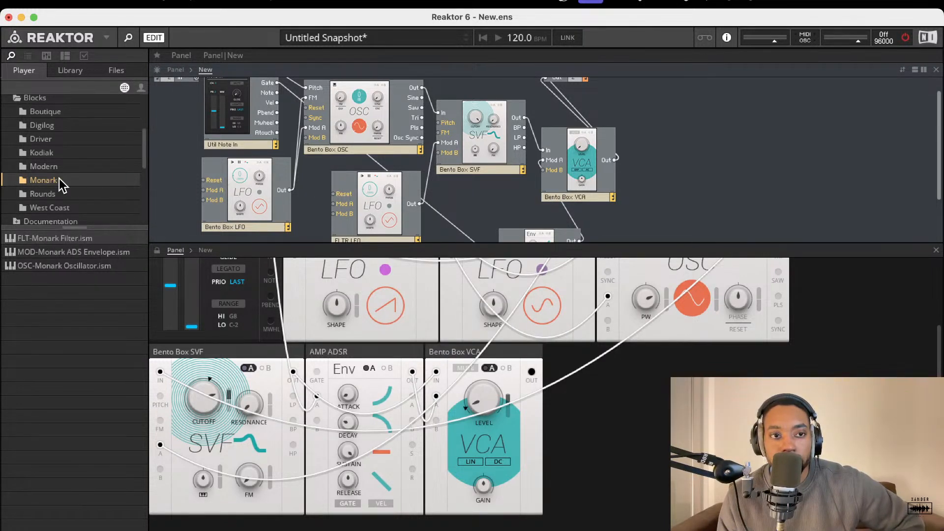
left_click(66, 252)
scroll(429, 211, "down", 2)
scroll(428, 210, "down", 2)
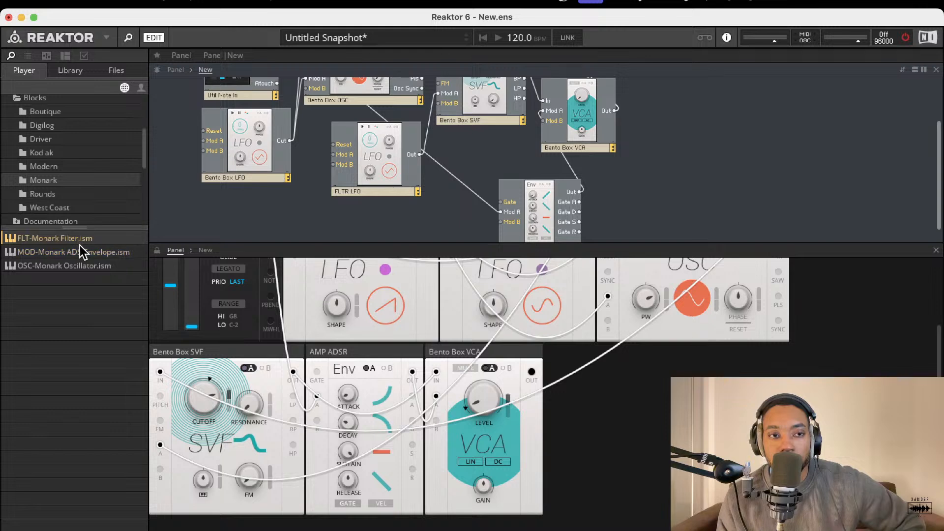
left_click_drag(76, 250, 538, 194)
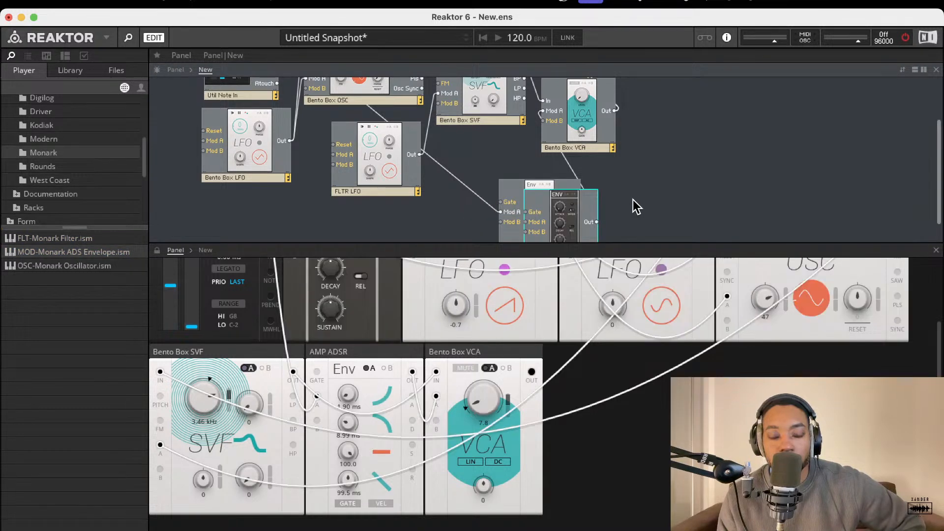
- Connect Util Note In's Gate output to Mod A of the Monark ADS ENV and place that block left of AMP ADSR
scroll(480, 207, "up", 5)
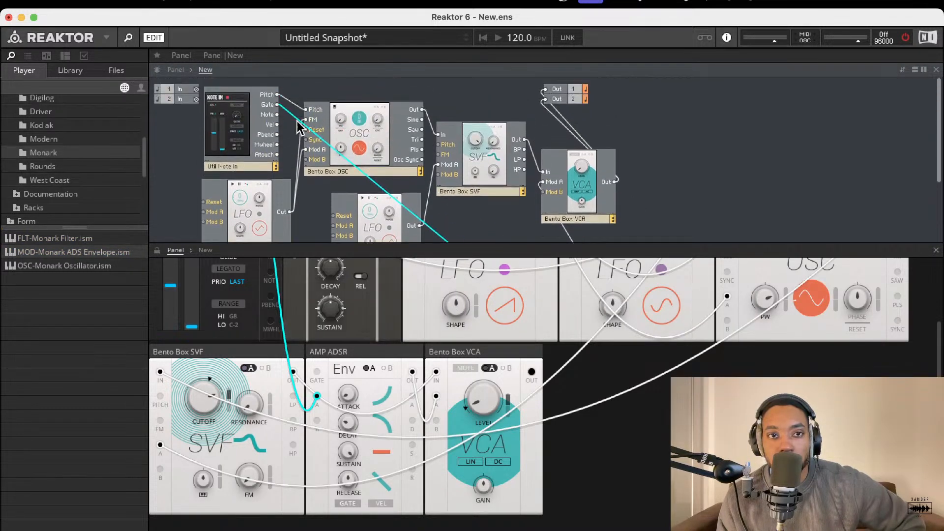
left_click_drag(276, 105, 536, 197)
left_click_drag(594, 196, 449, 196)
- Connect the Monark ADS ENV output to the Bento Box VCA's Mod A input and turn the audio engine on
scroll(506, 202, "up", 2)
left_click_drag(490, 237, 552, 129)
scroll(536, 162, "down", 2)
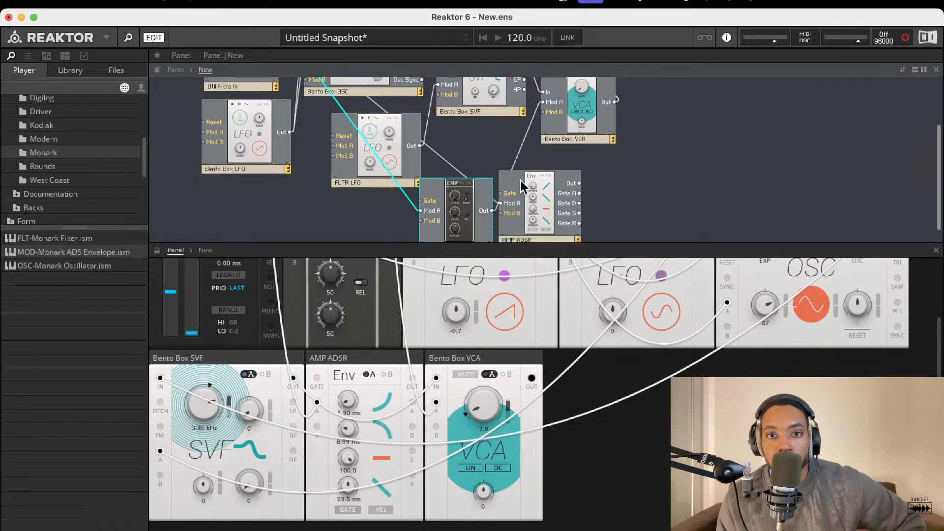
left_click(905, 36)
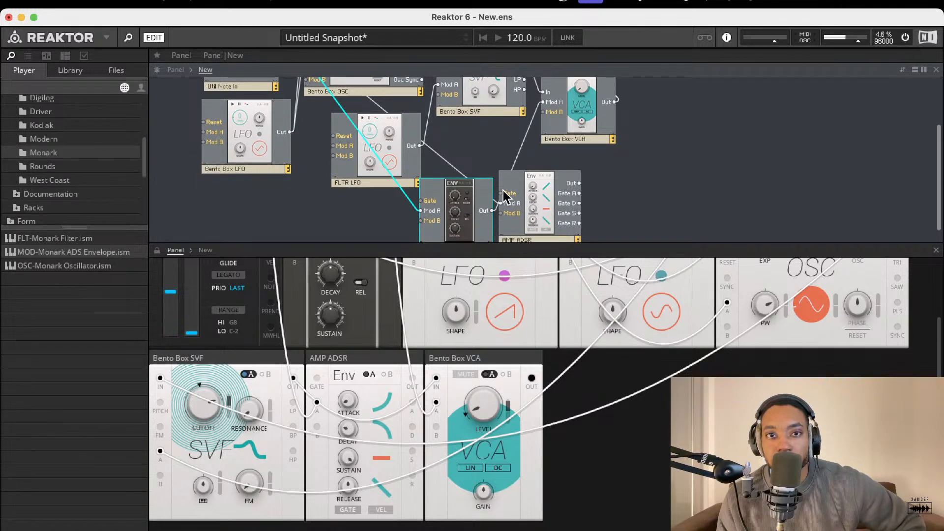
- Set the Monark ADS ENV's attack to 22.6, decay to 24.2 and sustain to 5.8, keeping mode A after trying F
scroll(331, 317, "up", 3)
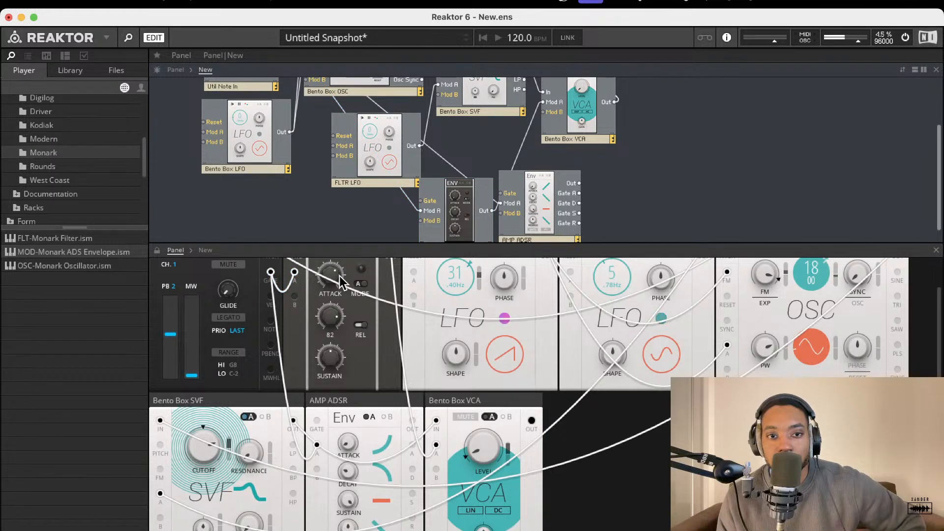
scroll(333, 334, "up", 2)
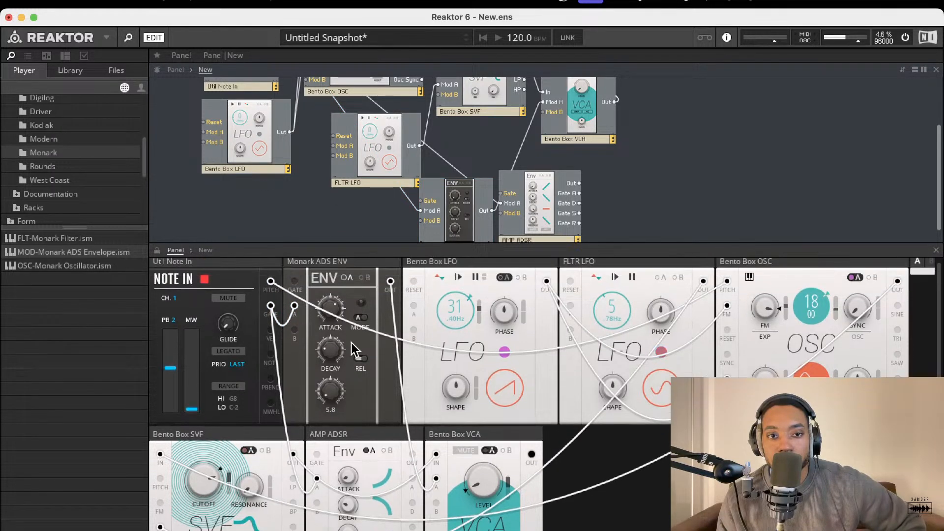
left_click_drag(333, 307, 335, 327)
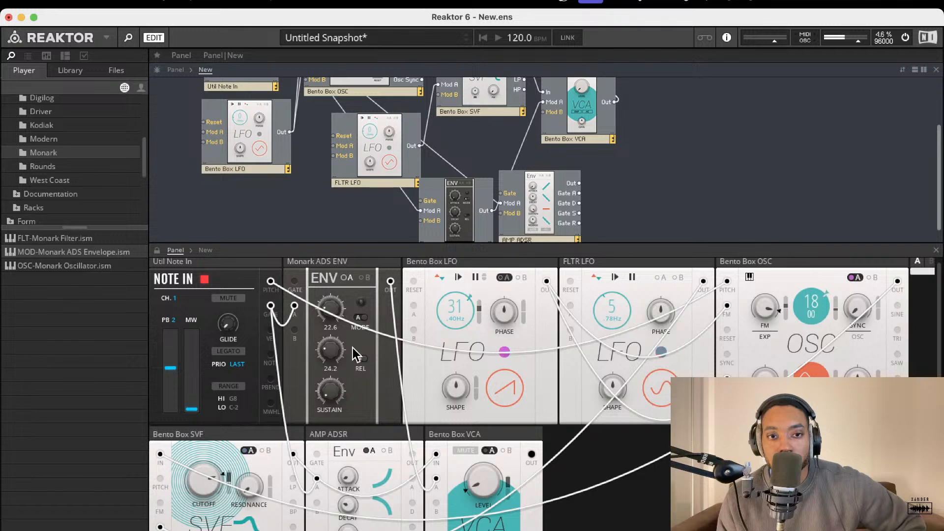
left_click(361, 319)
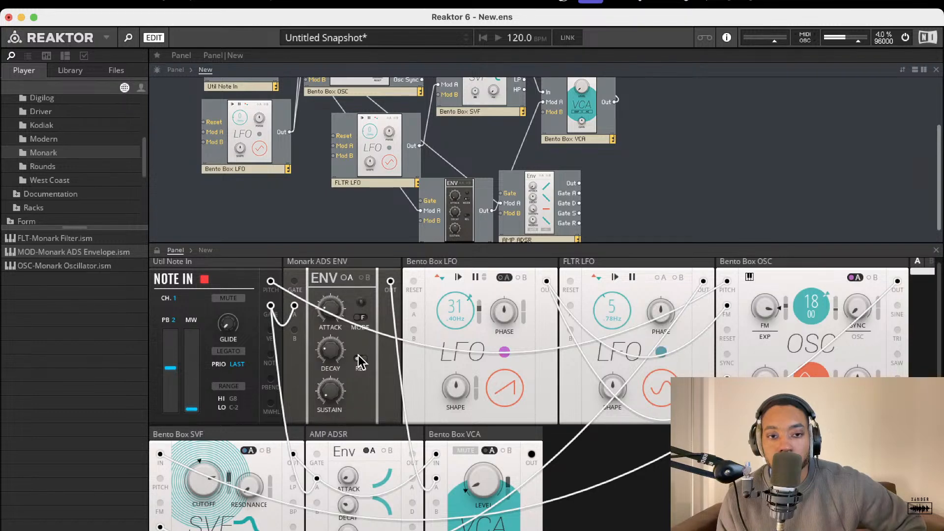
left_click(361, 319)
- Select modulation input A on the Monark ADS ENV and raise its modulation depth on the decay knob
scroll(374, 300, "up", 1)
scroll(459, 219, "up", 1)
left_click(347, 283)
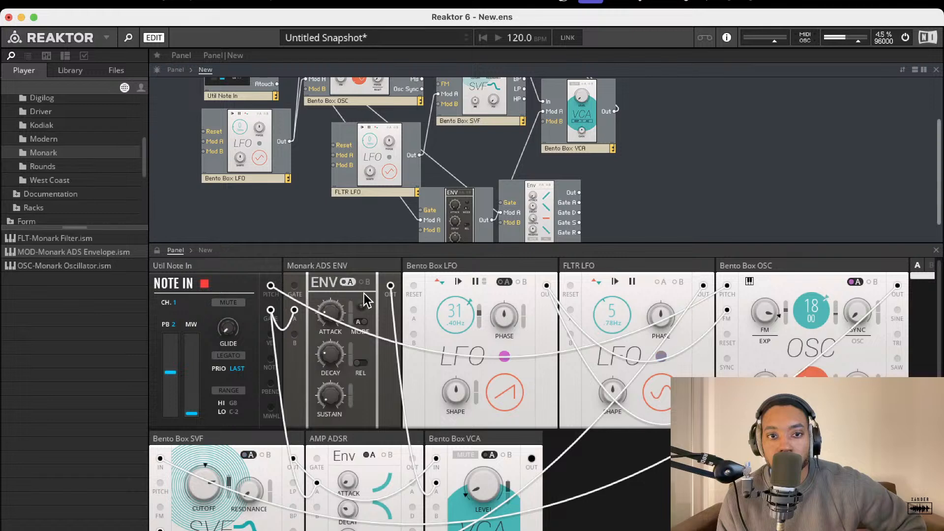
left_click_drag(350, 346, 356, 278)
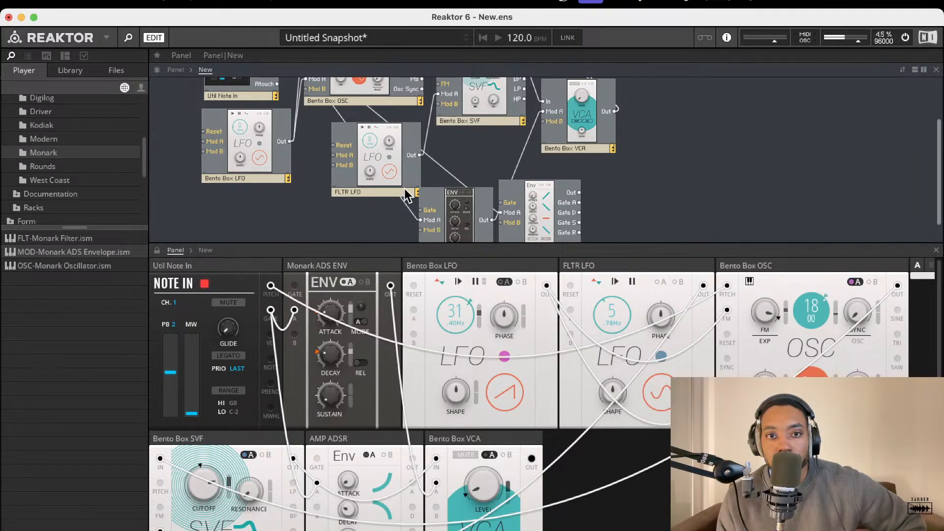
- Rewire Util Note In's Gate output from the Monark ADS ENV's Mod A to its Gate input, and shift the block left
scroll(407, 196, "up", 3)
scroll(414, 197, "down", 3)
left_click_drag(421, 206, 278, 105)
scroll(317, 160, "down", 2)
scroll(320, 167, "down", 2)
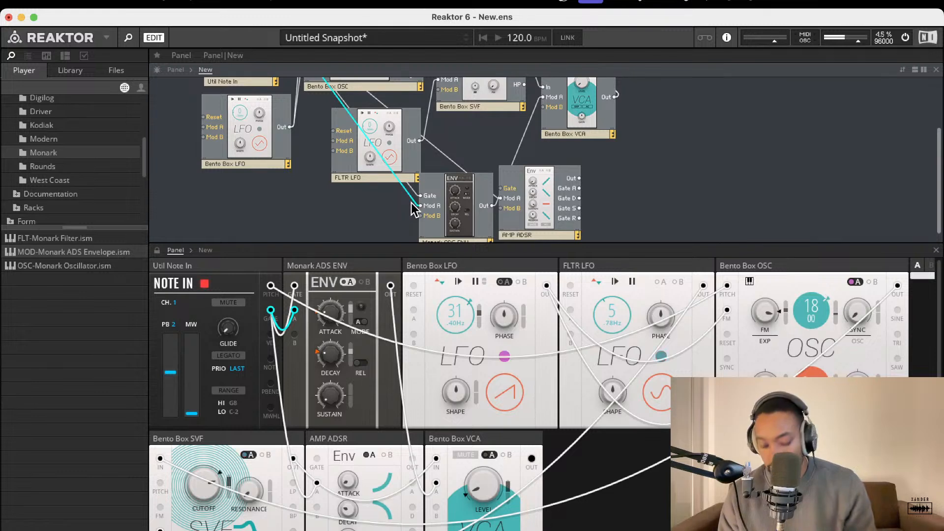
scroll(456, 206, "up", 1)
left_click_drag(456, 206, 429, 191)
- Switch the Monark ADS ENV to modulation B and chain it after AMP ADSR, connecting AMP ADSR's Out to its Gate
left_click(353, 319)
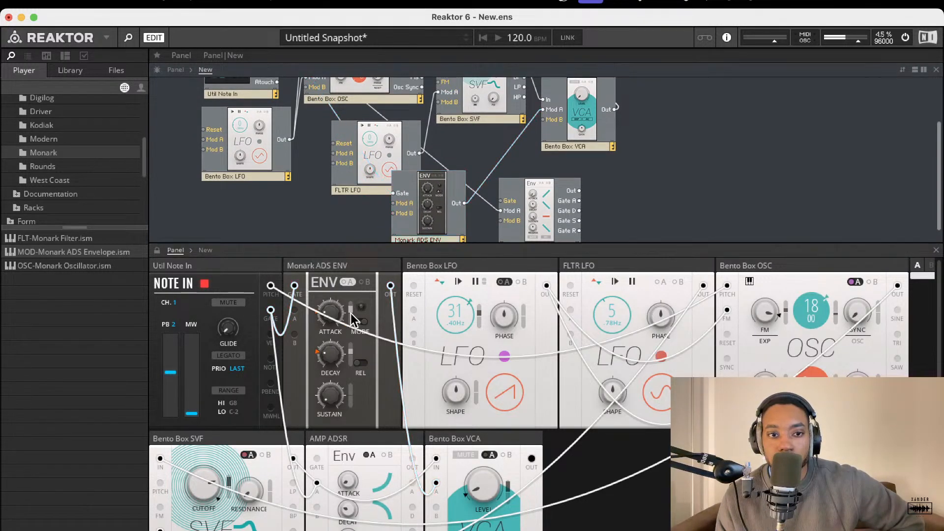
left_click(365, 282)
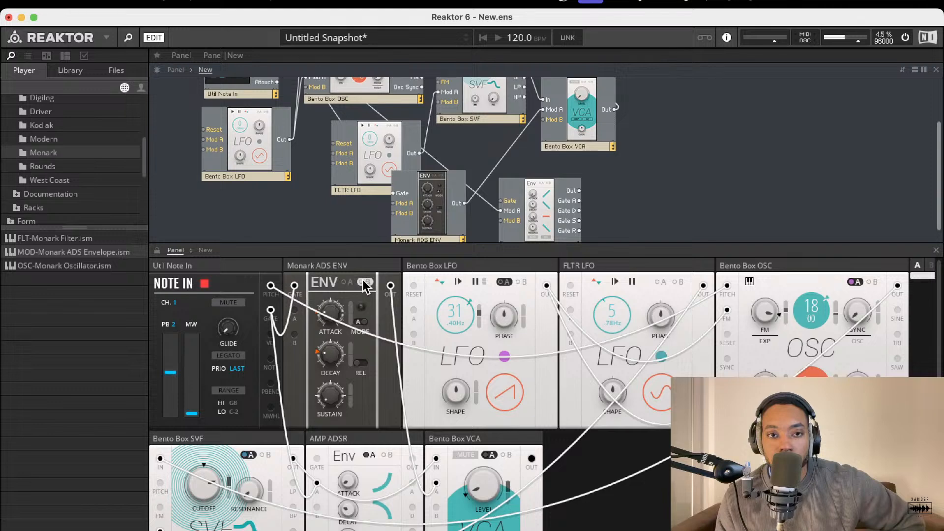
left_click_drag(421, 191, 597, 189)
left_click_drag(533, 205, 571, 188)
- Connect Util Note In's Gate output to AMP ADSR's Gate input and remove the cable from its Mod A
scroll(442, 158, "up", 1)
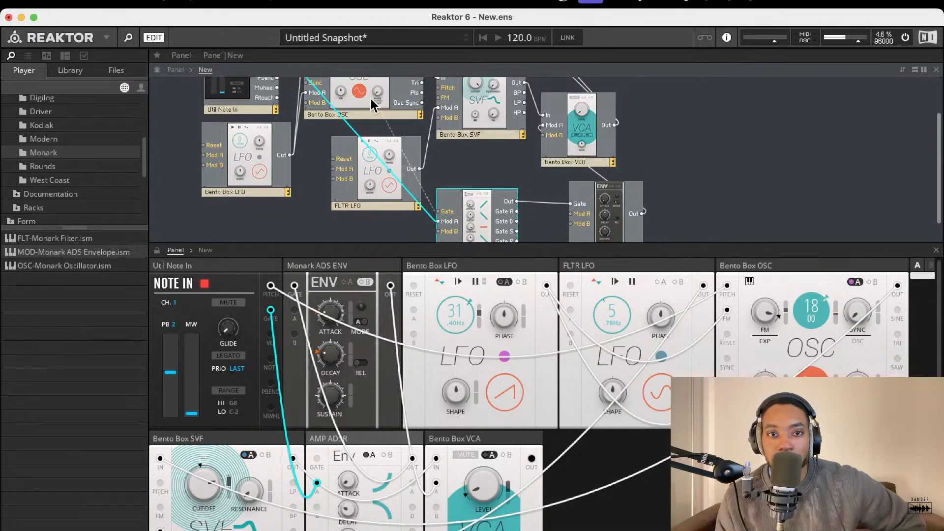
scroll(383, 114, "up", 1)
scroll(394, 162, "down", 1)
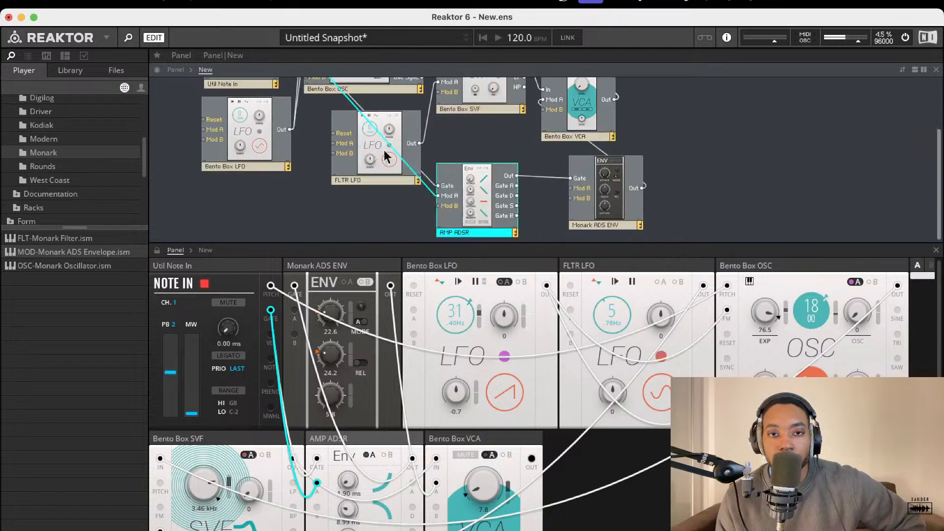
left_click(431, 193)
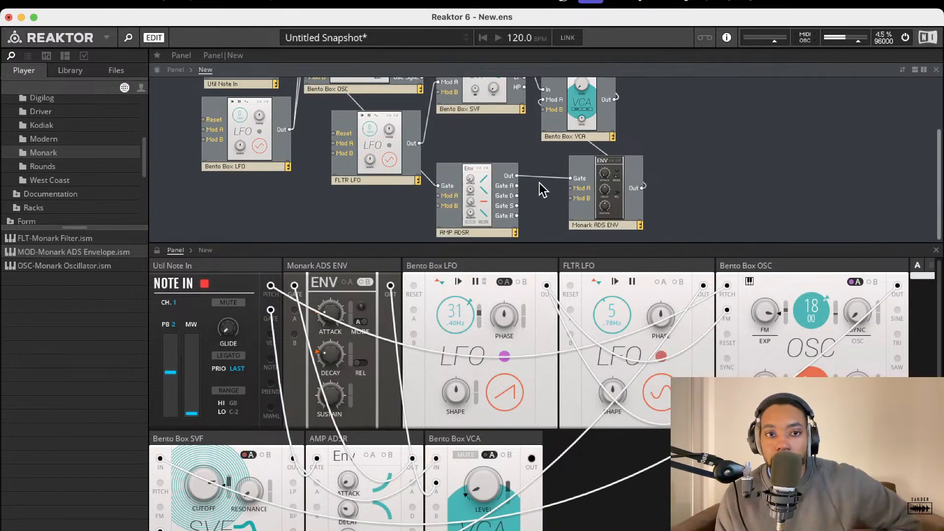
- Move AMP ADSR's Out cable from the Monark ADS ENV's Gate to its Mod A, and place the Monark block beside AMP ADSR
left_click_drag(597, 189, 560, 166)
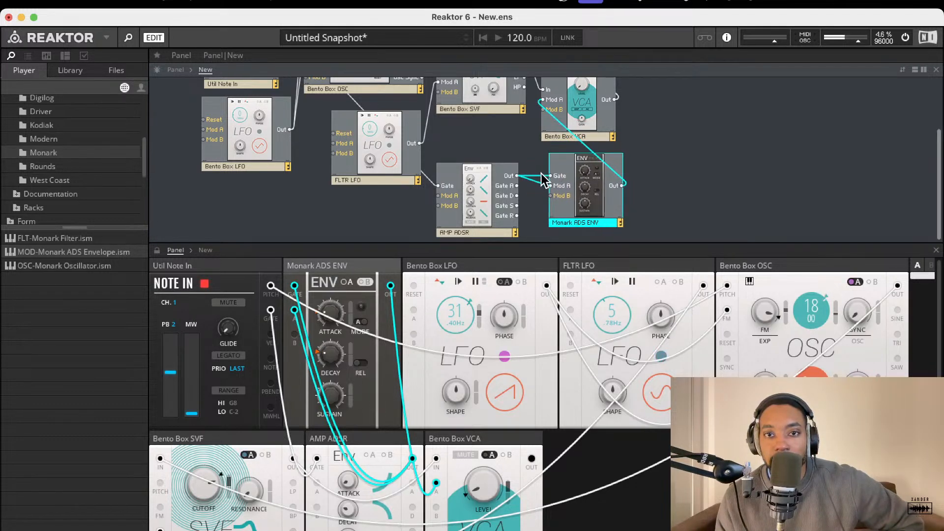
left_click(539, 193)
left_click(537, 176)
key("Delete")
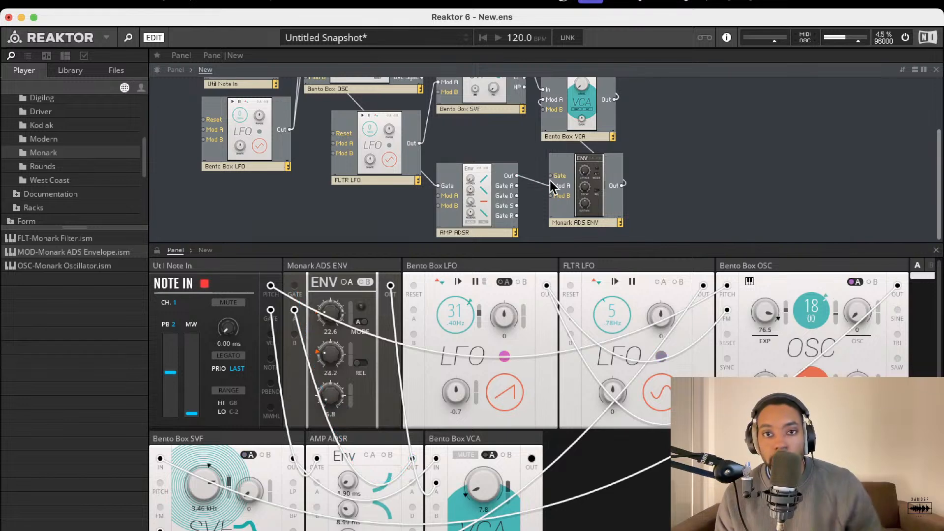
left_click_drag(587, 181, 566, 195)
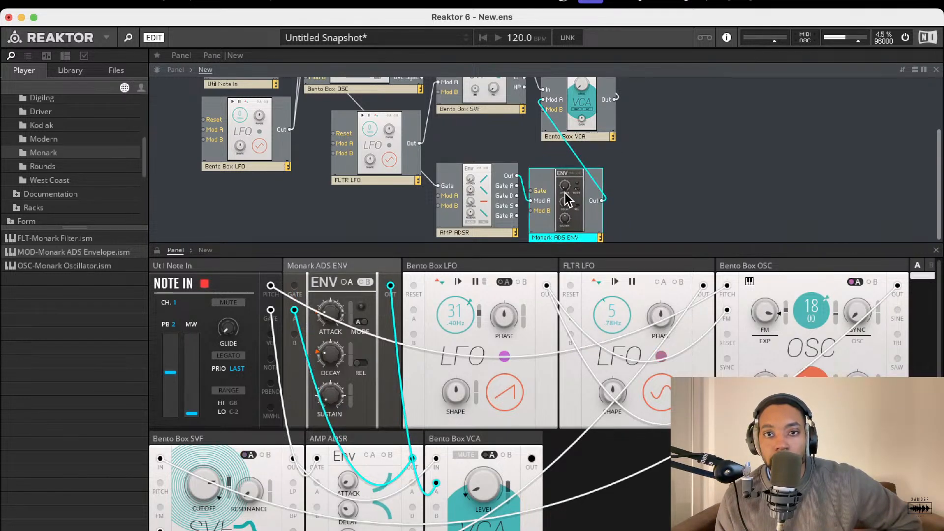
- Raise the Monark ADS ENV's Attack, then adjust AMP ADSR's Attack and change its curve shape
left_click_drag(327, 315, 352, 302)
scroll(367, 415, "down", 3)
scroll(344, 435, "down", 1)
left_click_drag(344, 435, 362, 359)
left_click(381, 433)
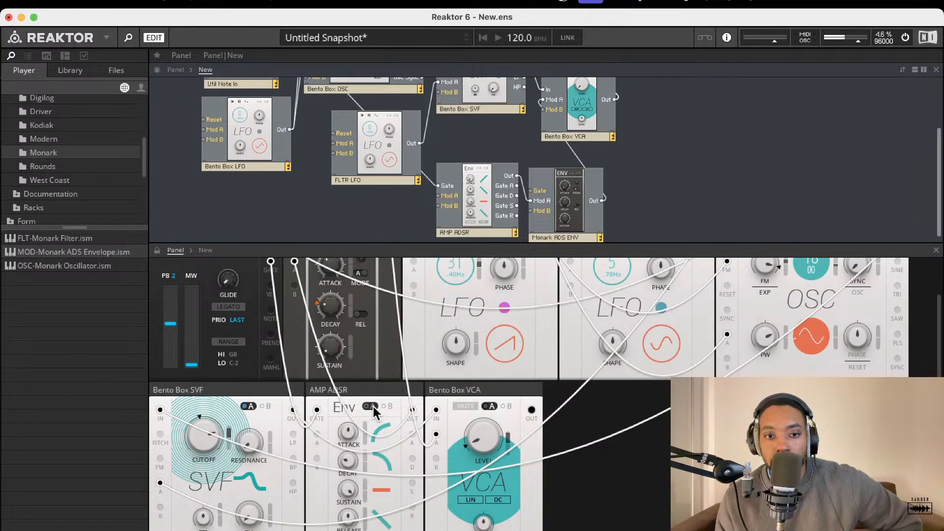
- Set the Bento Box LFO's rate to 13.10 Hz
scroll(432, 399, "up", 3)
scroll(483, 189, "up", 3)
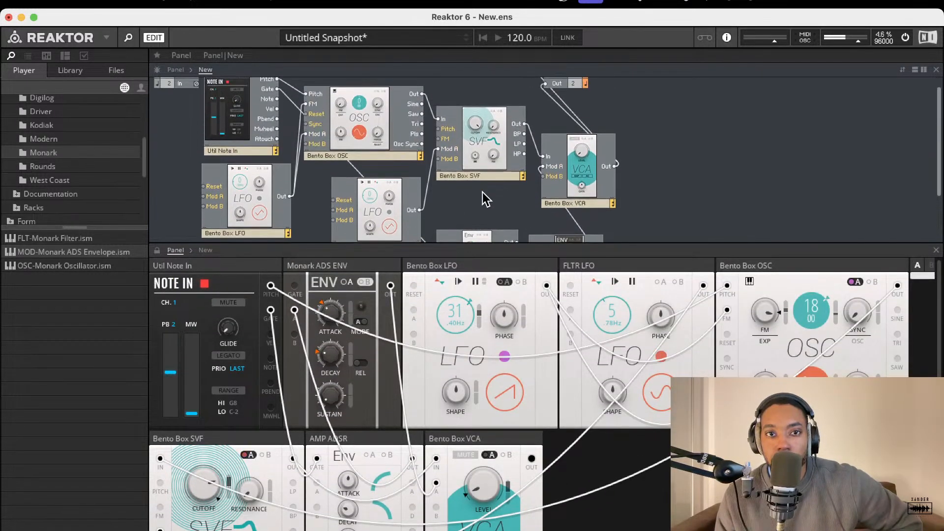
scroll(65, 117, "up", 1)
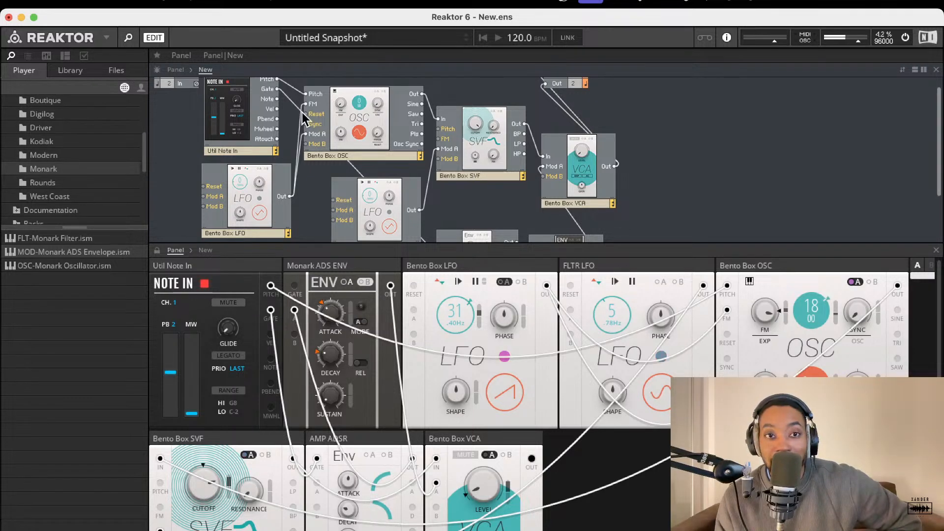
left_click_drag(448, 363, 457, 332)
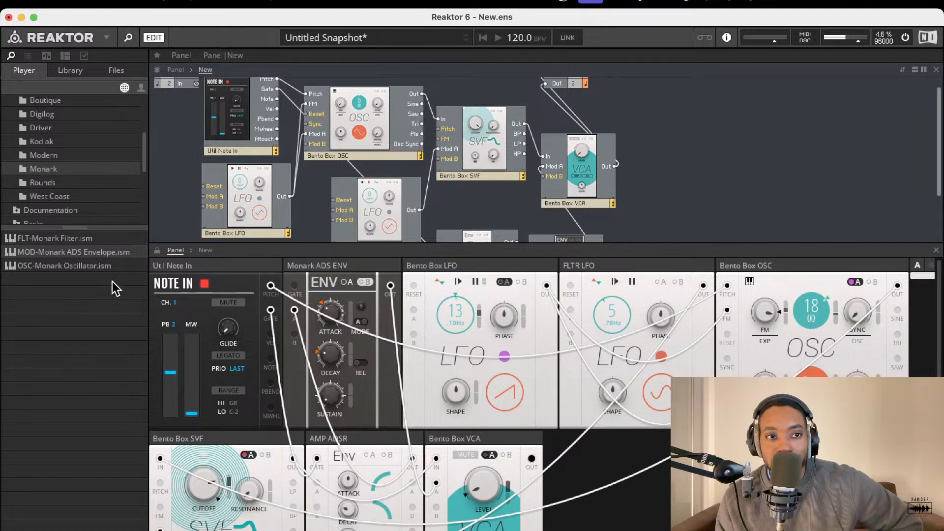
- Add the EFX-Driver Distortion block from the Driver folder to the structure
left_click(57, 155)
left_click(54, 127)
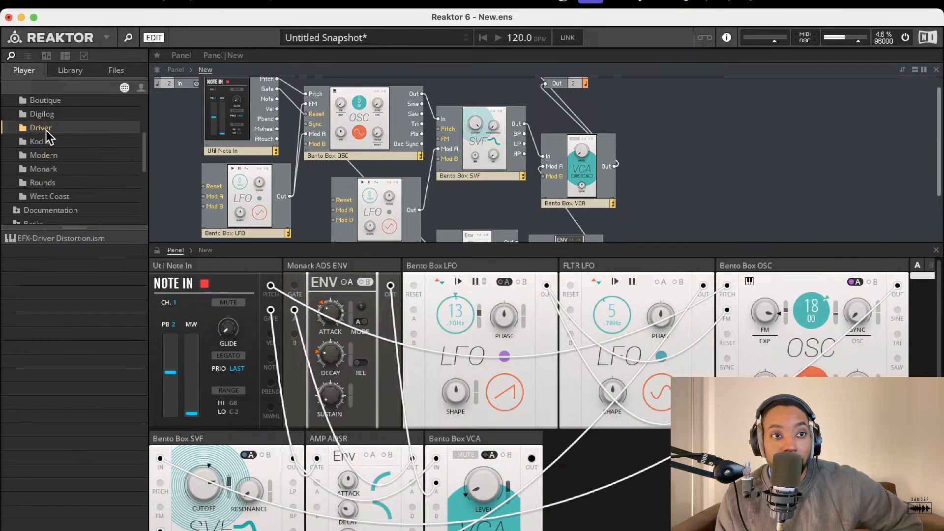
left_click_drag(43, 234, 658, 205)
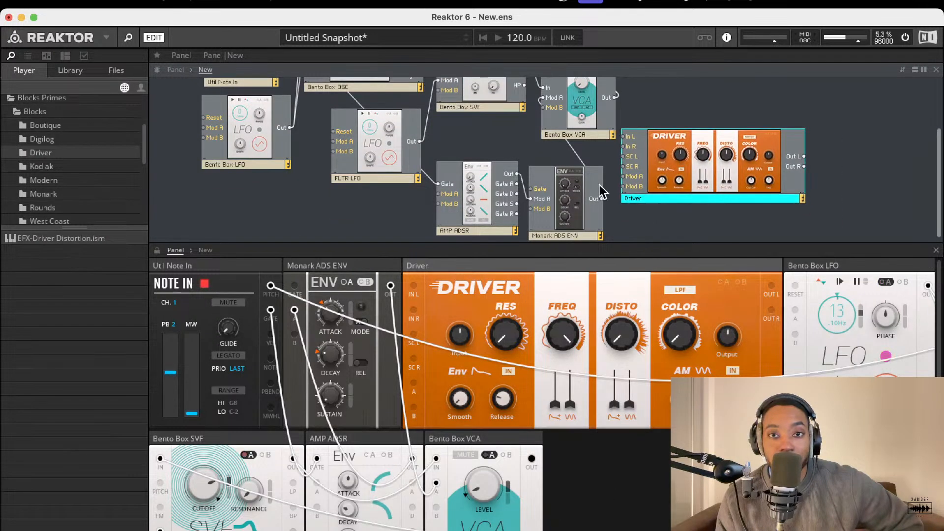
- Place the Driver beside the VCA and wire it between the VCA's Out and Outs 1 and 2, using both L and R channels
scroll(604, 191, "up", 5)
left_click_drag(677, 226, 640, 156)
left_click_drag(785, 143, 545, 90)
left_click_drag(780, 156, 545, 99)
- Raise the Driver's RES to about midway and lower its FREQ to 282 Hz
left_click_drag(509, 329, 551, 131)
left_click_drag(496, 334, 525, 463)
left_click_drag(564, 335, 558, 503)
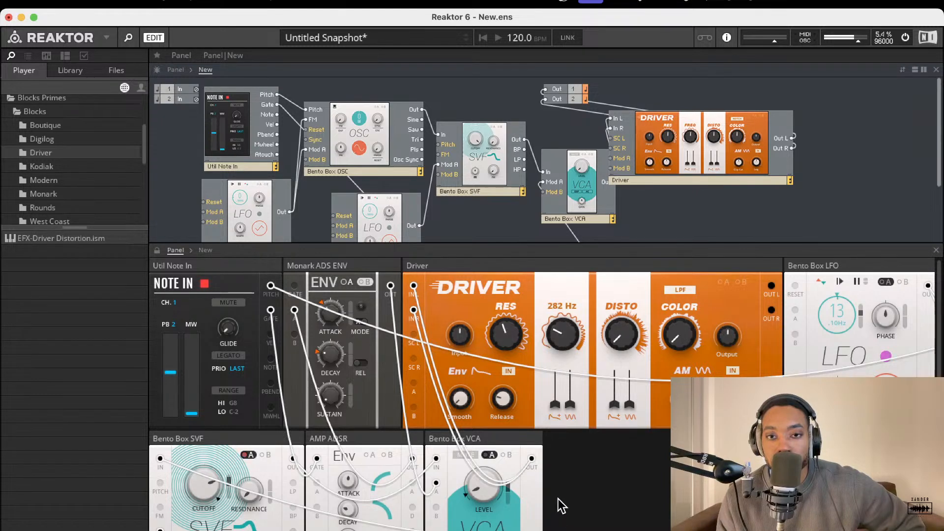
- Raise the Driver's FREQ modulation, with the AM slider at maximum and the envelope slider slightly up, and adjust the envelope's Release
left_click_drag(555, 400, 565, 261)
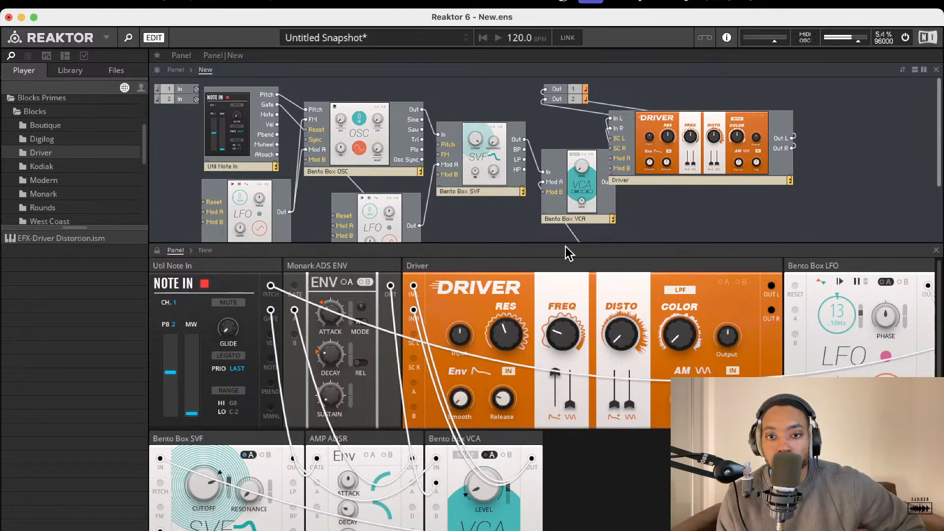
left_click_drag(570, 405, 575, 244)
left_click_drag(555, 373, 555, 397)
left_click_drag(494, 406, 508, 378)
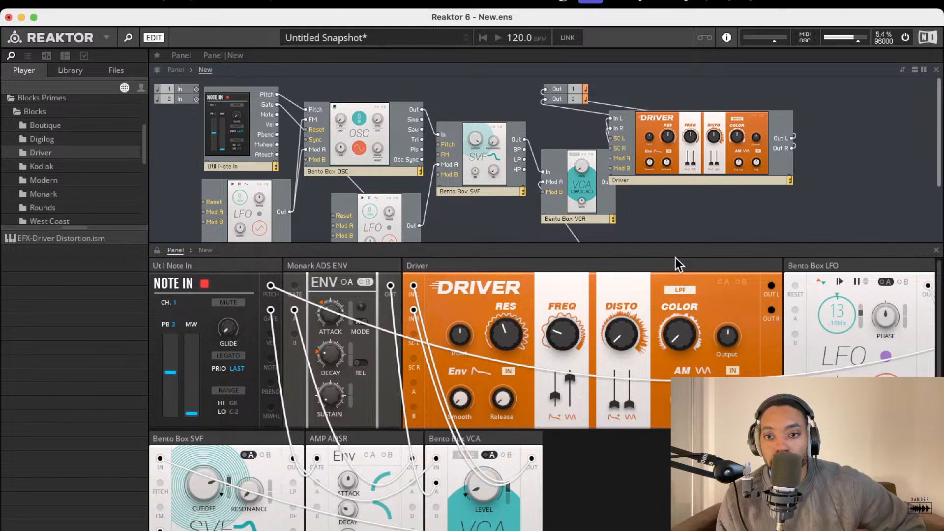
- Turn the Driver's Color up to its maximum
left_click_drag(691, 339, 699, 186)
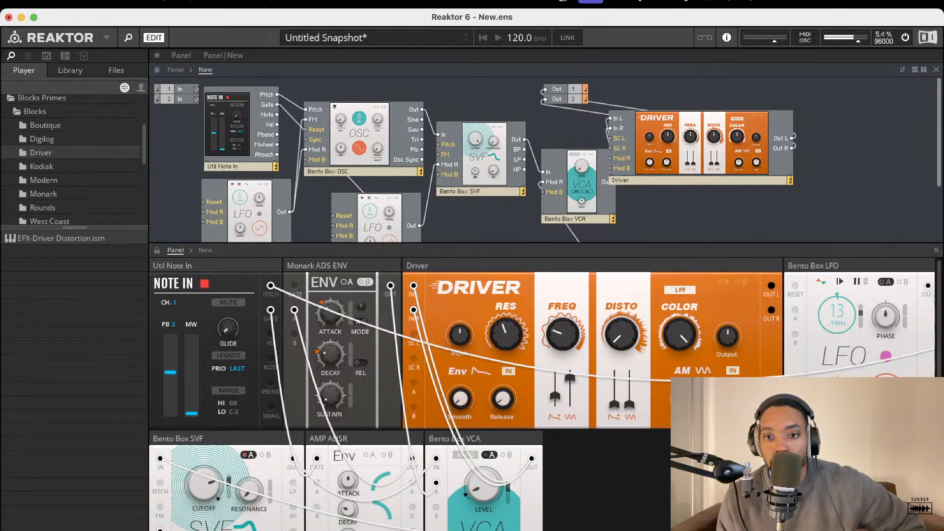
left_click_drag(728, 458, 729, 329)
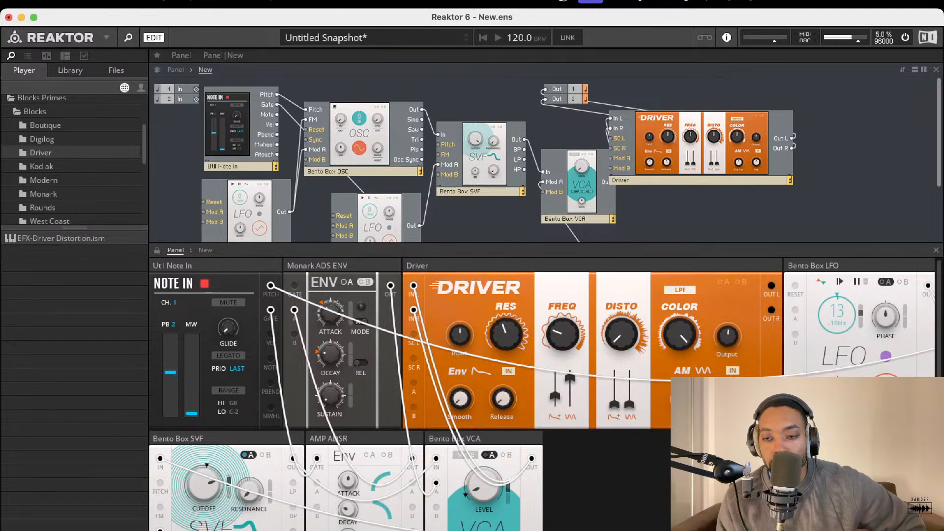
- Set the Bento Box LFO's rate to 3.66 Hz
left_click_drag(836, 323, 850, 278)
left_click_drag(844, 299, 843, 418)
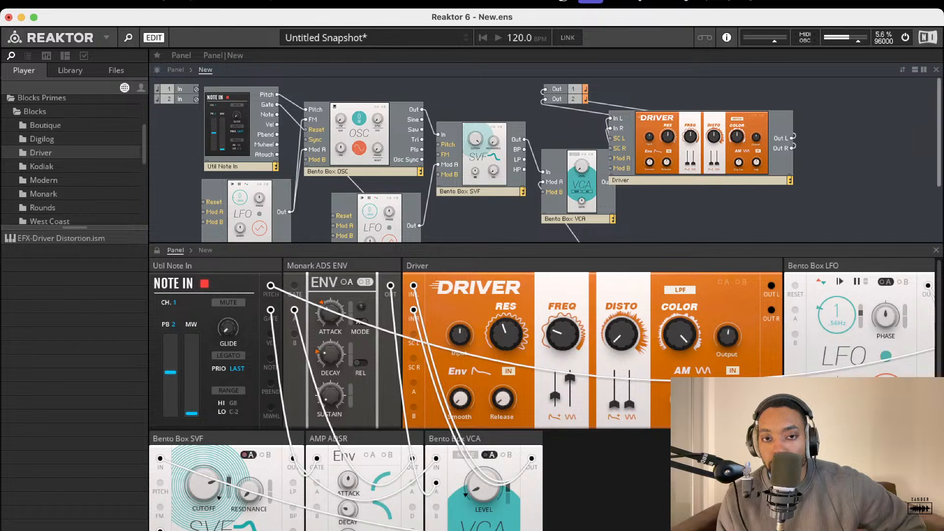
mouse_move(843, 418)
left_mouse_down()
mouse_move(848, 377)
mouse_move(842, 399)
left_mouse_up()
- Tune the Driver's main knobs by lowering Color and Input, adjusting Output and setting RES to 84.1
left_click_drag(693, 330, 693, 443)
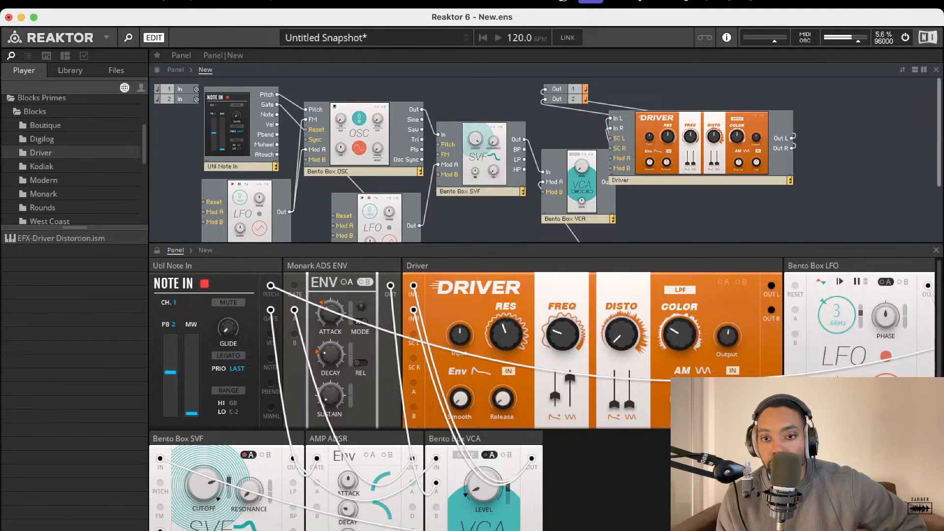
left_click_drag(728, 337, 732, 295)
left_click_drag(515, 333, 548, 231)
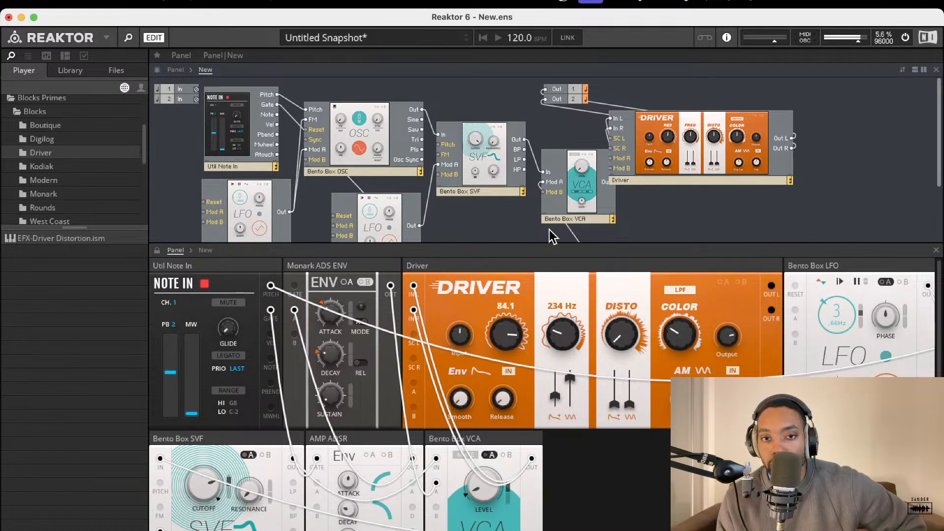
left_click_drag(492, 248, 471, 346)
- Raise the Driver's envelope Smooth with SC as its source, and raise both DISTO modulation sliders
left_click_drag(464, 389, 461, 328)
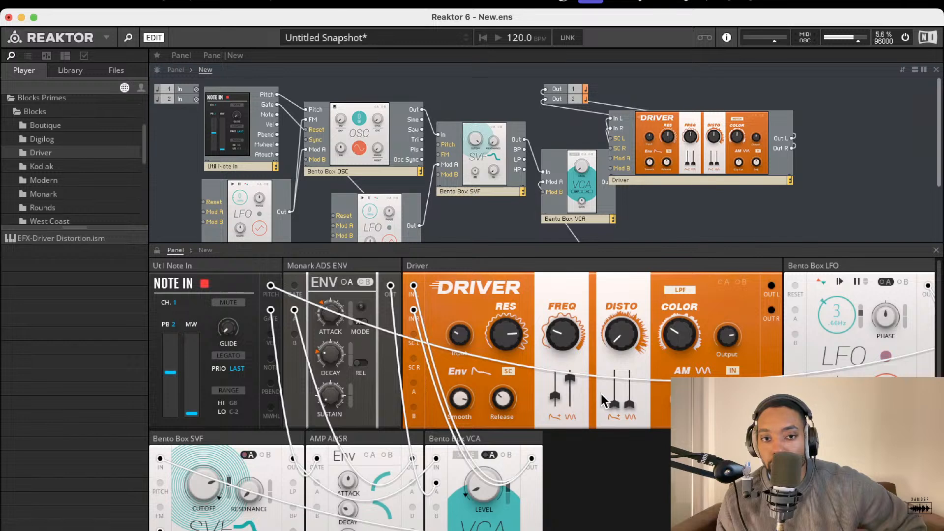
left_click_drag(629, 411, 623, 294)
left_click_drag(613, 402, 623, 295)
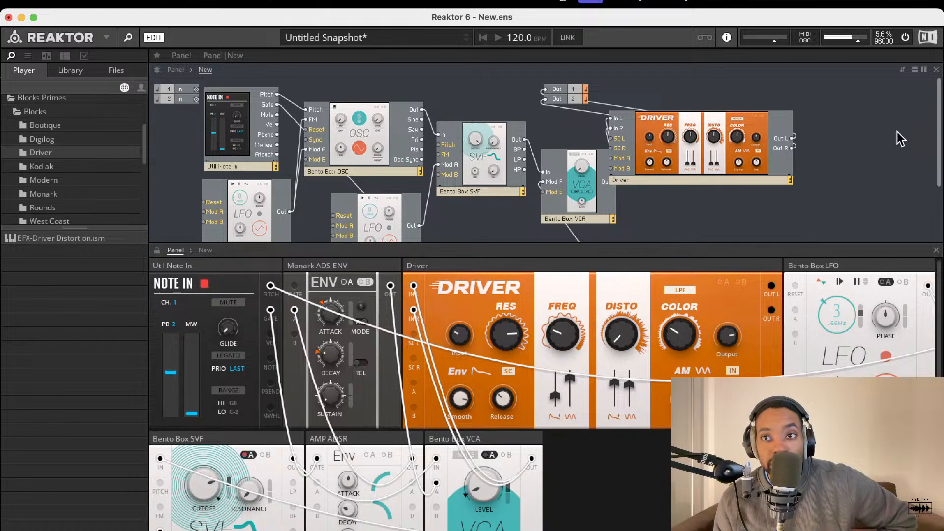
- Switch the audio engine off and back on
left_click(904, 38)
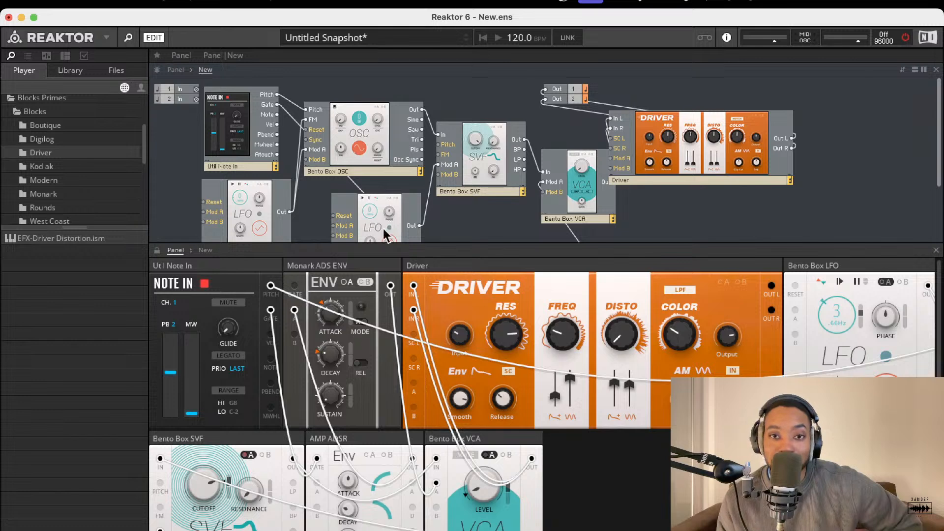
left_click(905, 37)
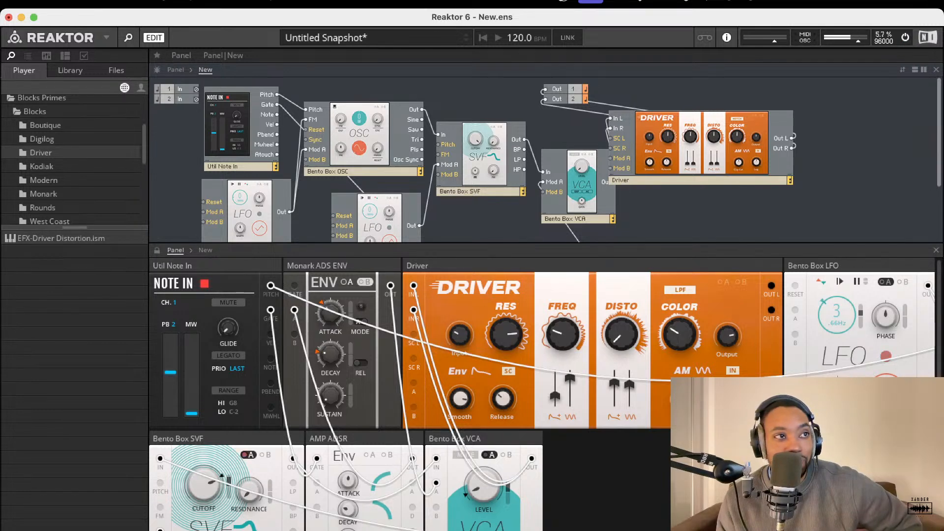